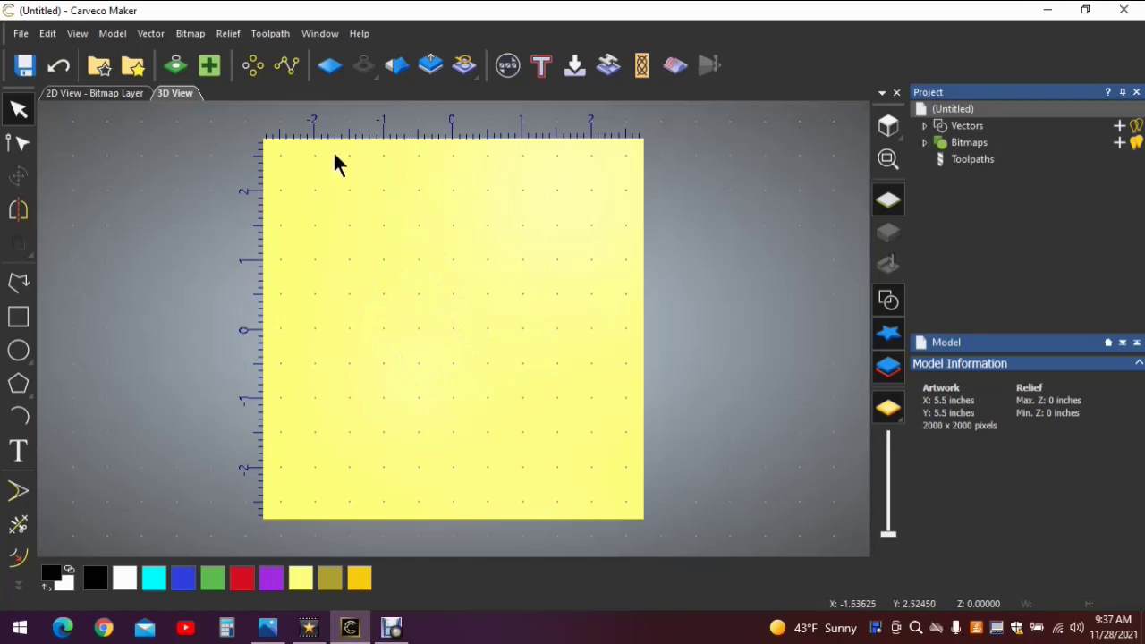
# Step: Search the vector library for "H" and place the Heart clipart on the model
pyautogui.click(102, 74)
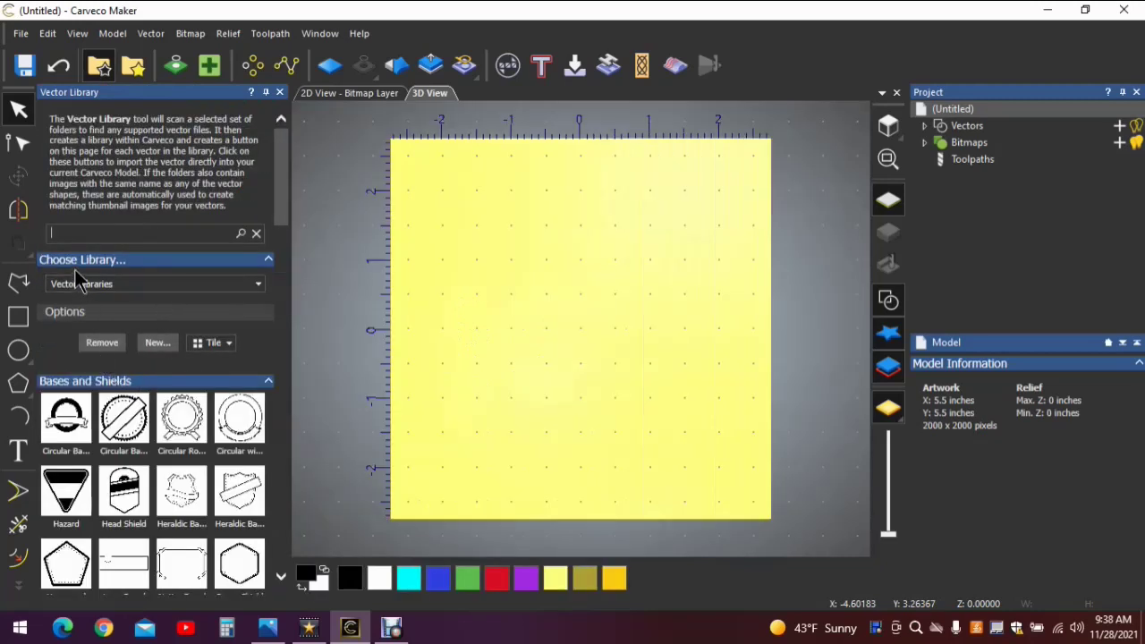
pyautogui.write('H')
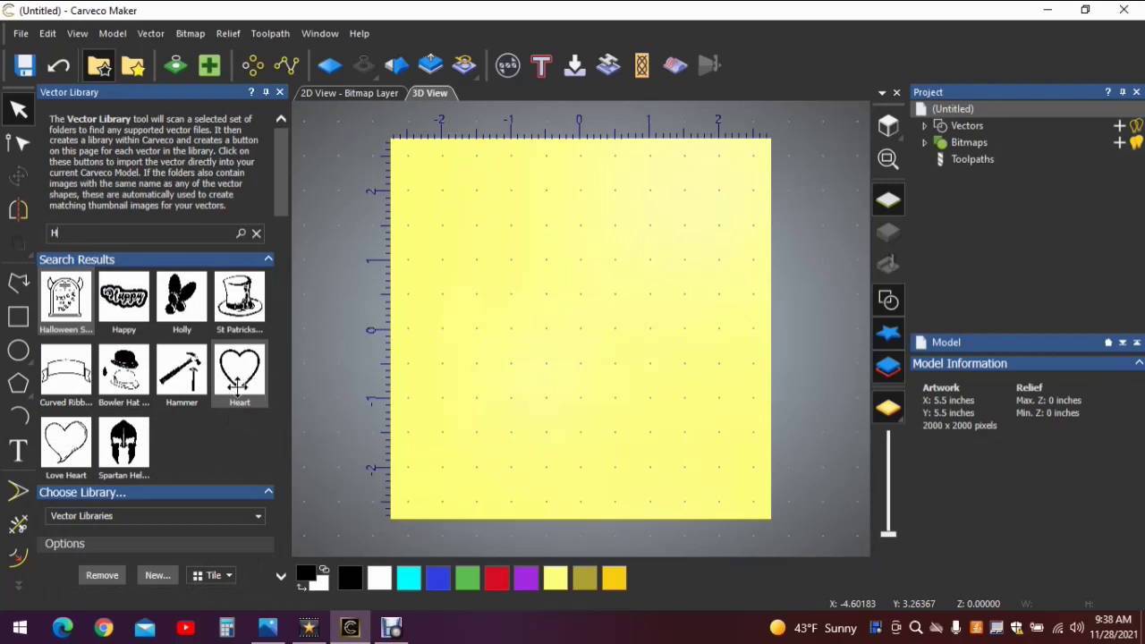
pyautogui.moveTo(240, 372); pyautogui.dragTo(565, 336)
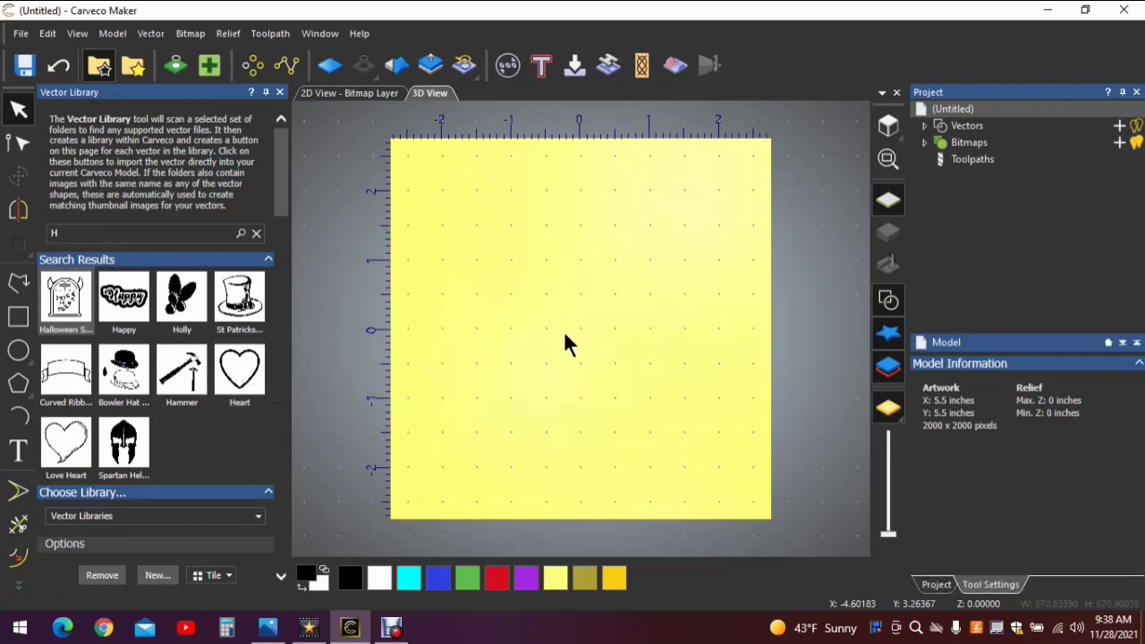
pyautogui.click(280, 92)
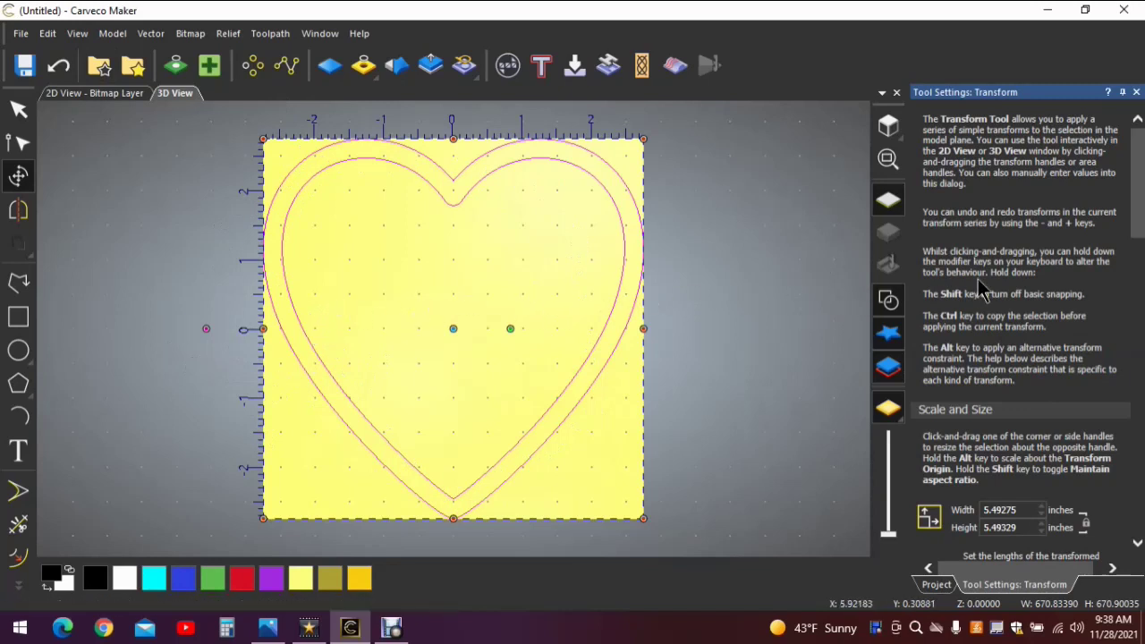
# Step: Scale the heart vectors to 4 inches wide with the aspect ratio kept, and deselect them
pyautogui.scroll(-5, 1011, 282)
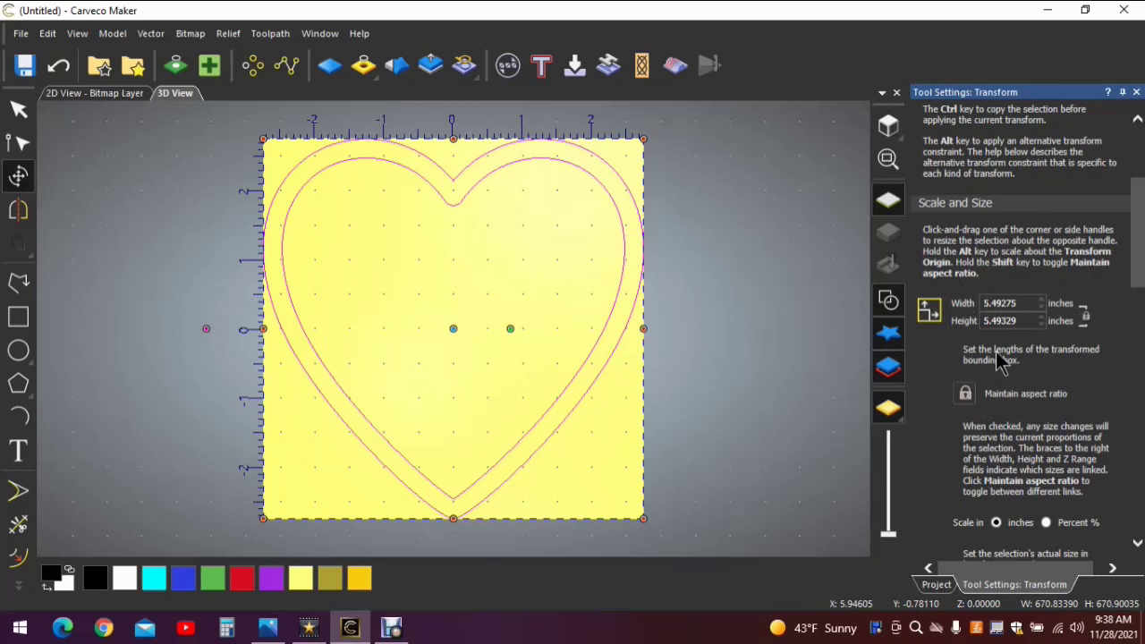
pyautogui.click(1020, 304)
pyautogui.press('BackSpace')
pyautogui.press('BackSpace')
pyautogui.press('BackSpace')
pyautogui.press('BackSpace')
pyautogui.press('BackSpace')
pyautogui.write('4')
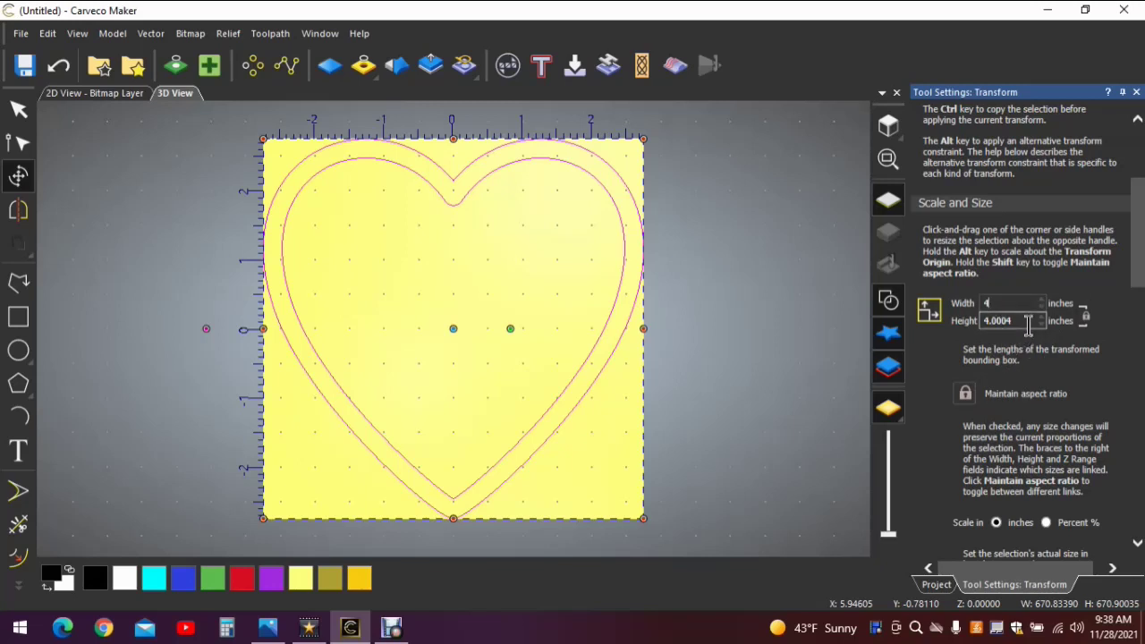
pyautogui.scroll(-3, 1029, 376)
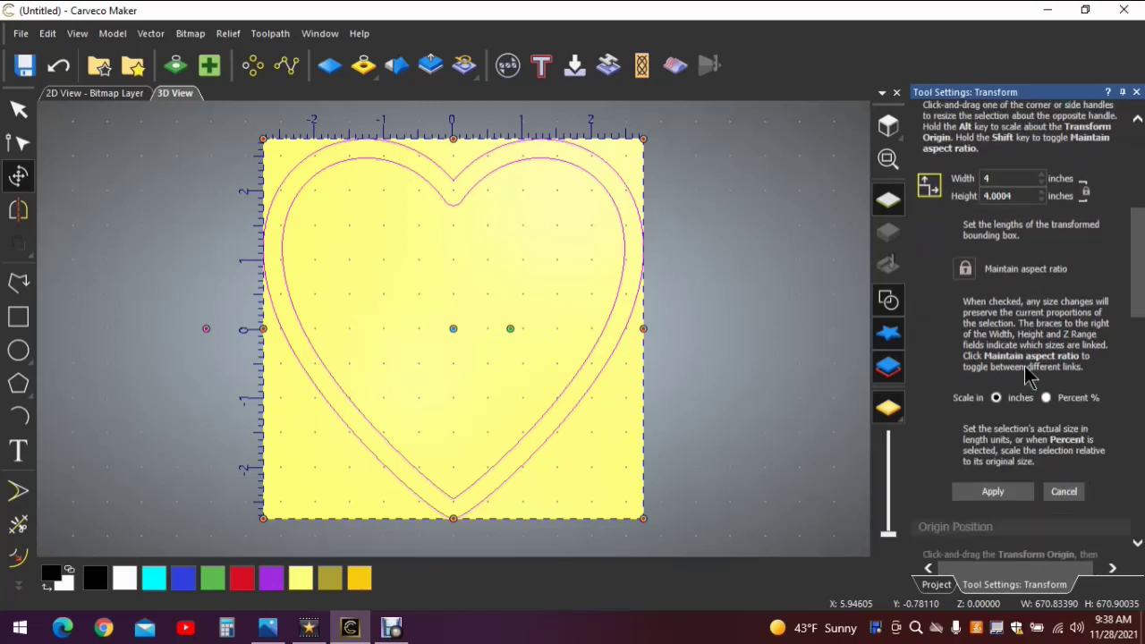
pyautogui.scroll(-2, 1029, 376)
pyautogui.click(995, 410)
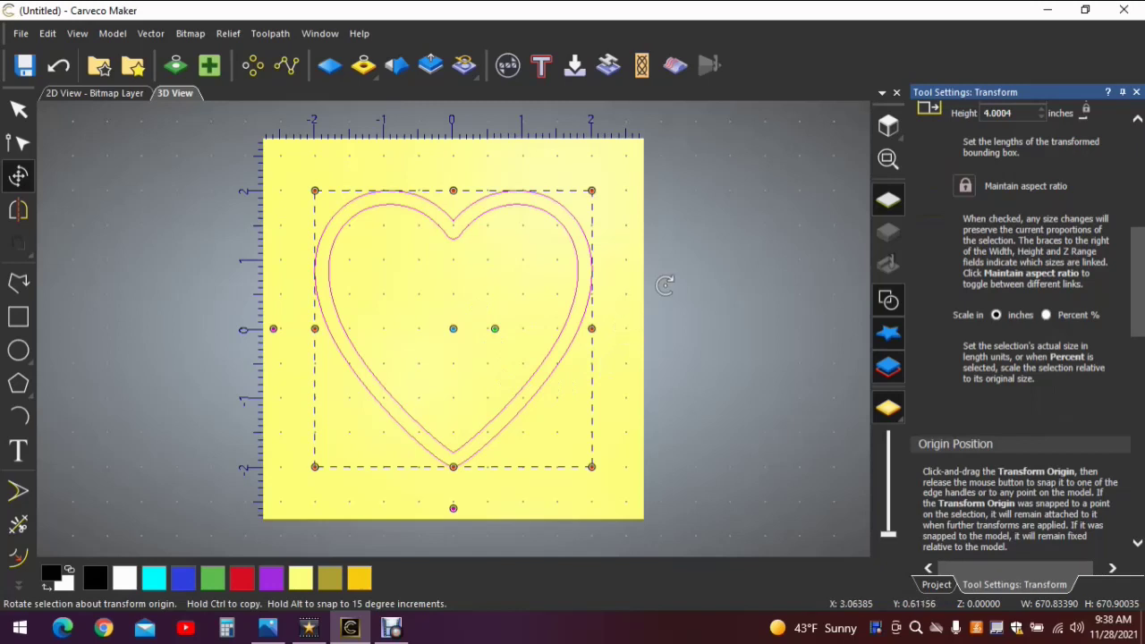
pyautogui.click(14, 113)
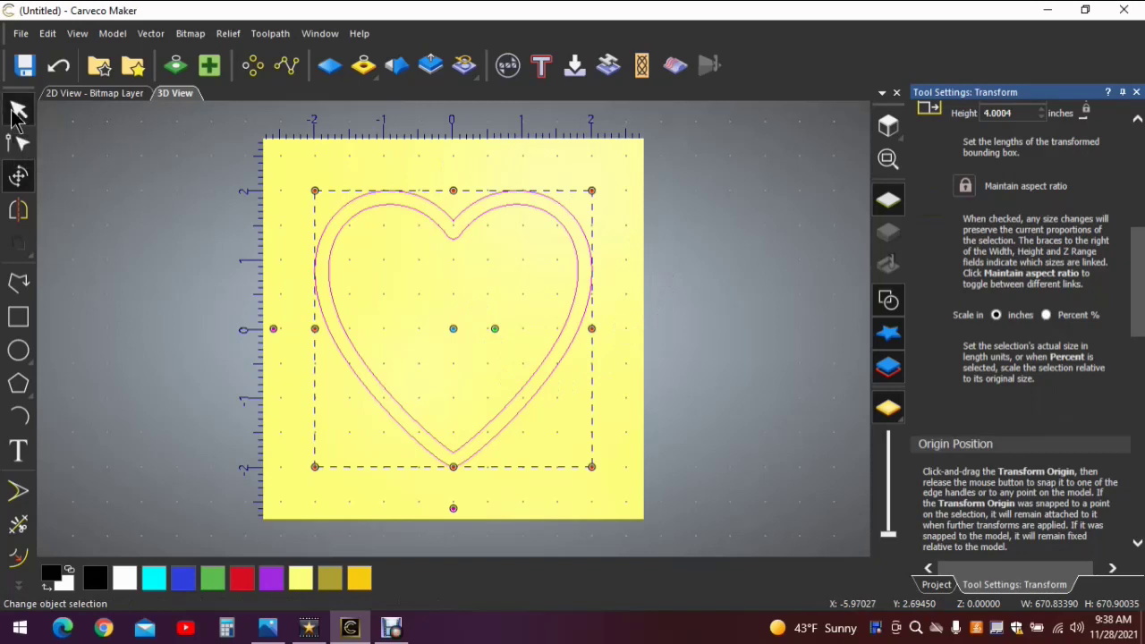
pyautogui.click(159, 217)
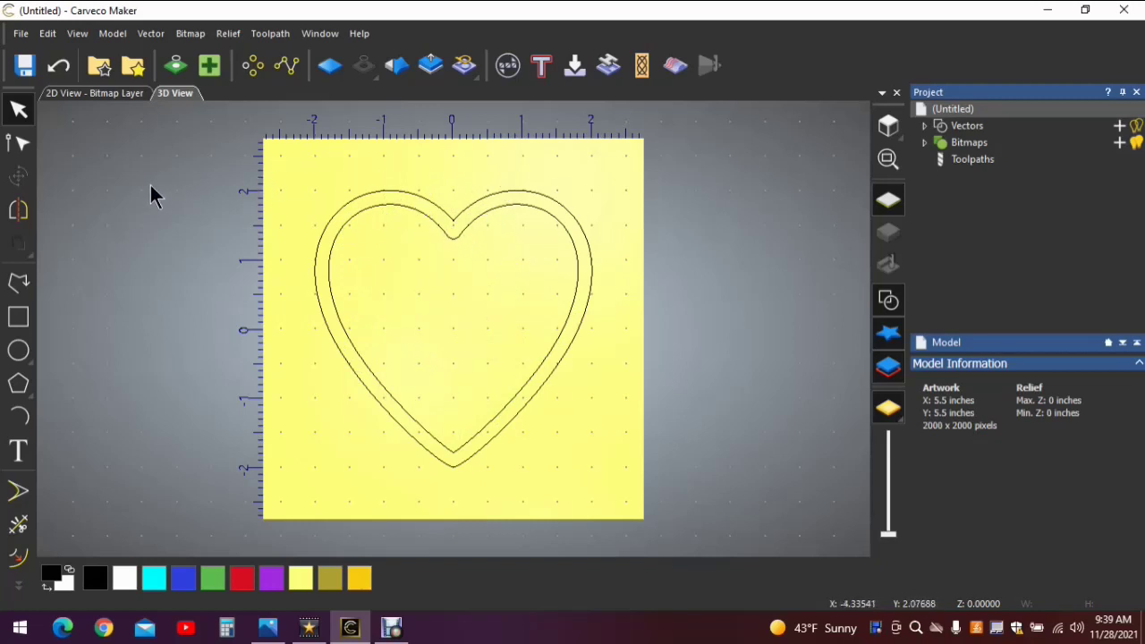
# Step: Place the Butterfly2 relief clipart over the heart and close both clipart libraries
pyautogui.click(133, 66)
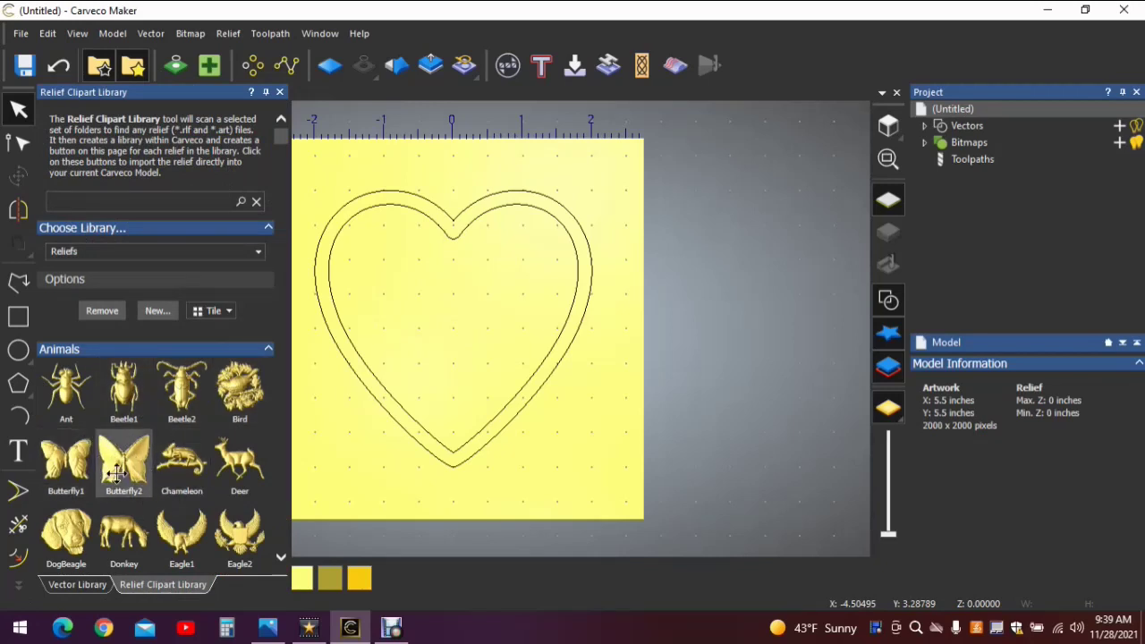
pyautogui.moveTo(121, 463); pyautogui.dragTo(414, 310)
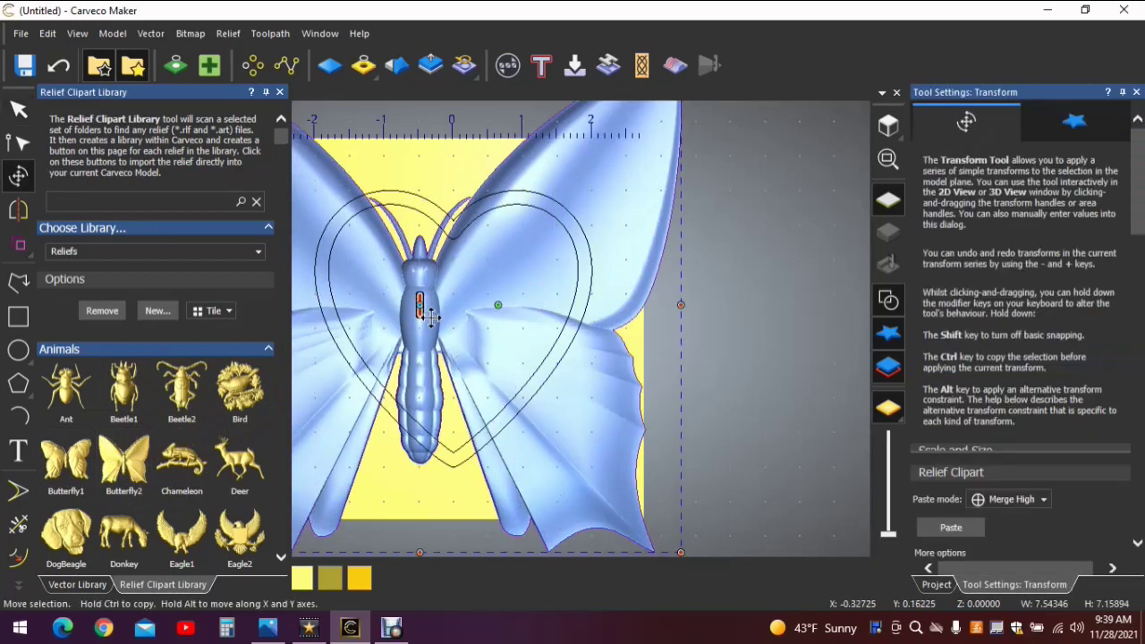
pyautogui.click(281, 93)
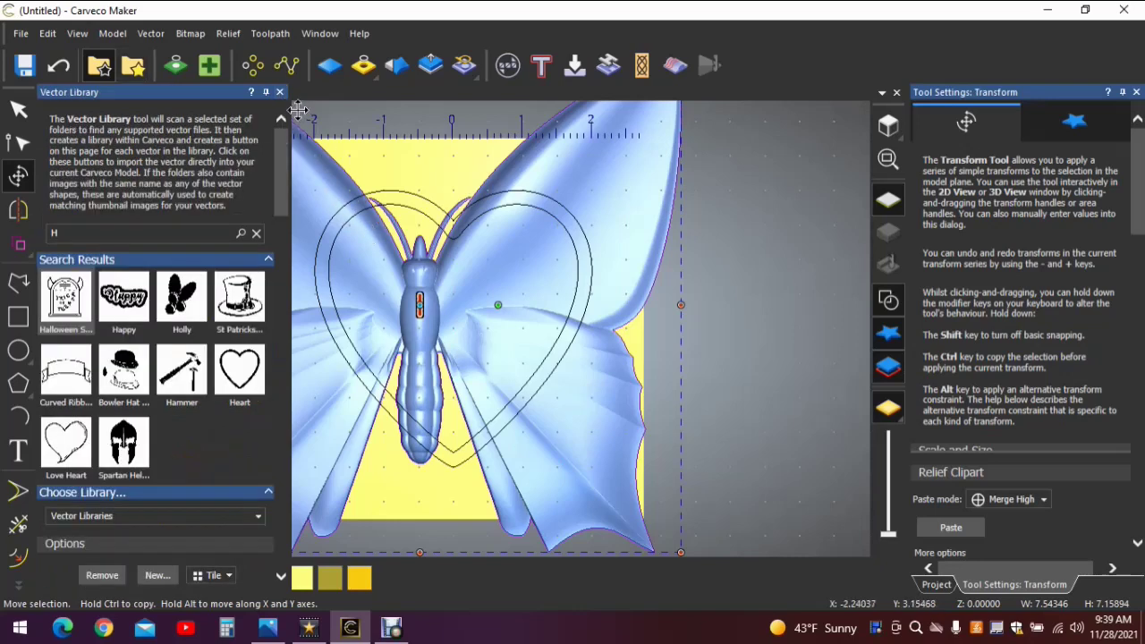
pyautogui.click(280, 93)
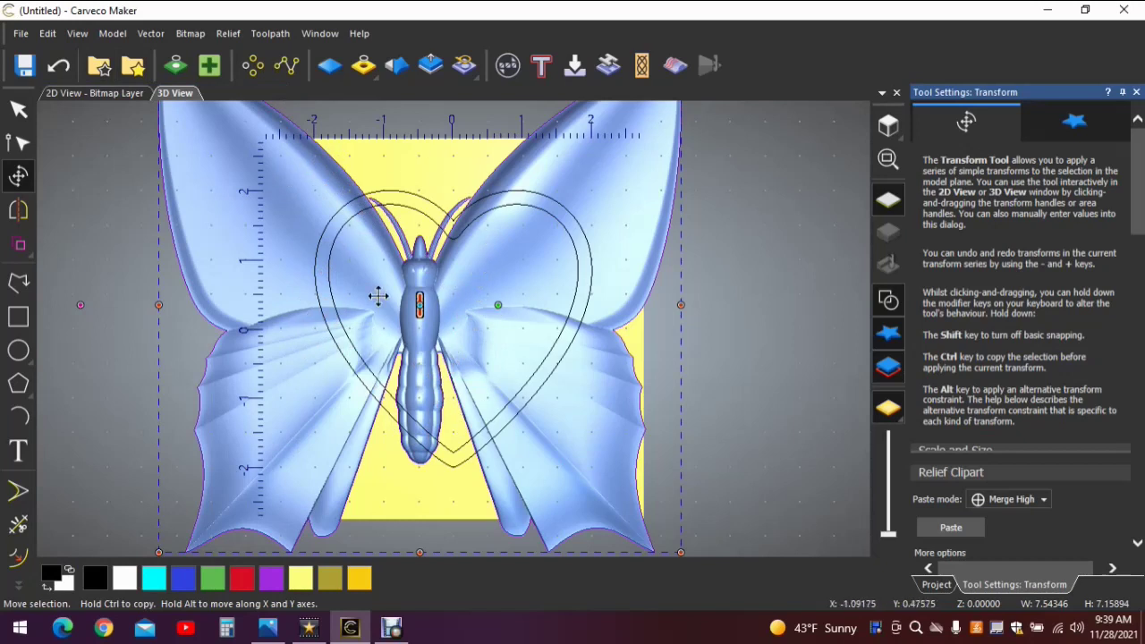
# Step: Scale the butterfly relief to 2.25 inches wide with proportions kept, and centre it on the model
pyautogui.scroll(-5, 993, 376)
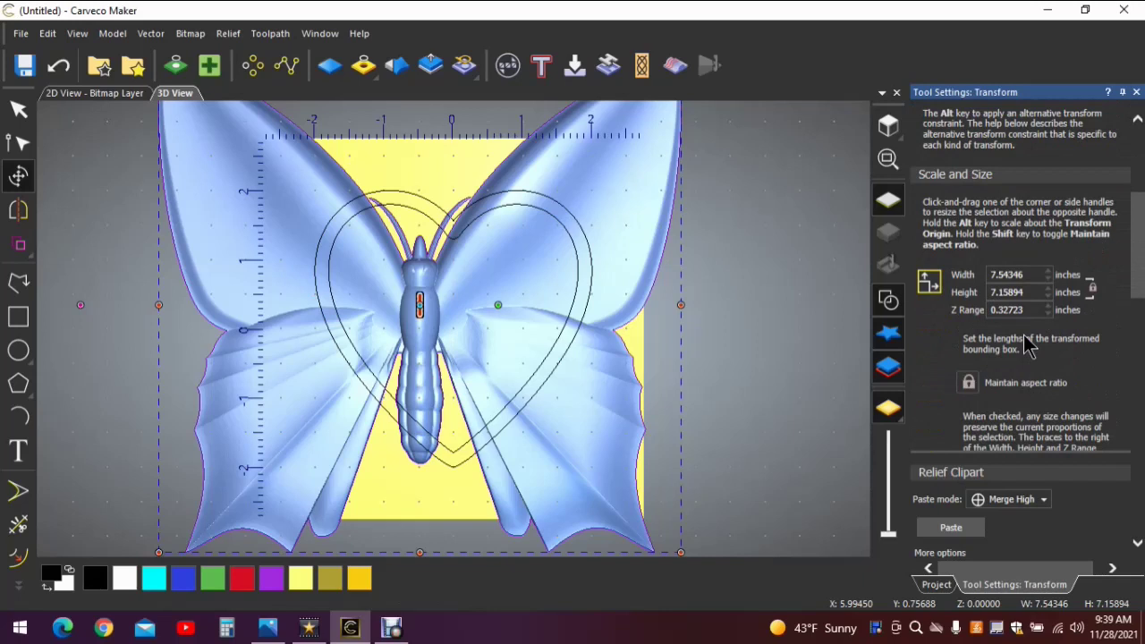
pyautogui.click(1027, 273)
pyautogui.press('BackSpace')
pyautogui.press('BackSpace')
pyautogui.press('BackSpace')
pyautogui.press('BackSpace')
pyautogui.press('BackSpace')
pyautogui.press('BackSpace')
pyautogui.press('BackSpace')
pyautogui.write('2.')
pyautogui.press('BackSpace')
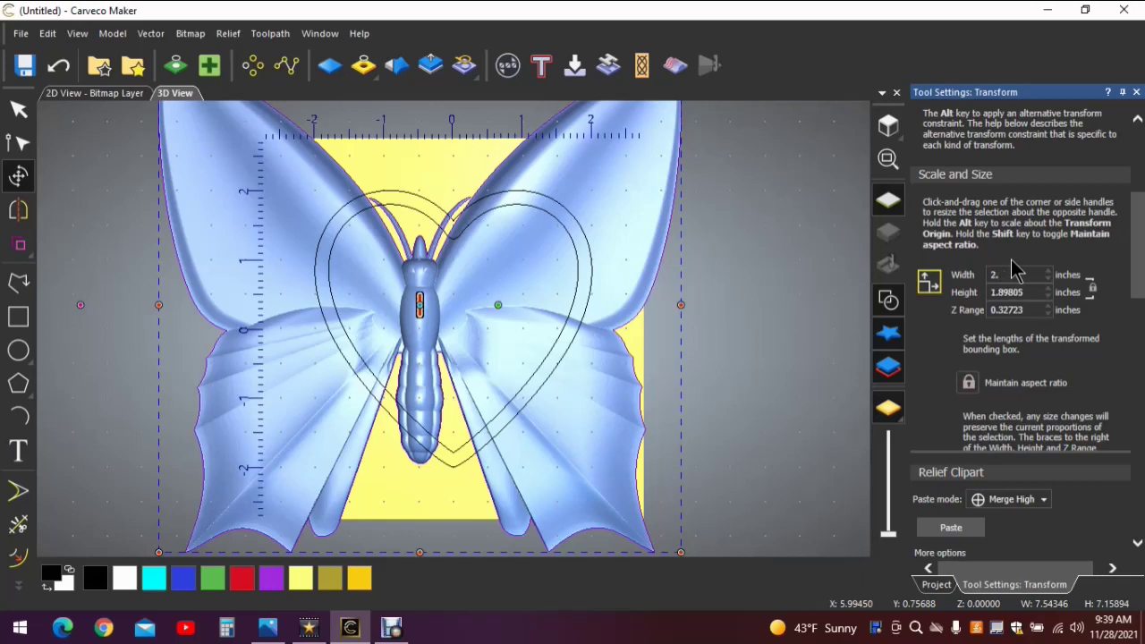
pyautogui.write('25')
pyautogui.scroll(-3, 985, 354)
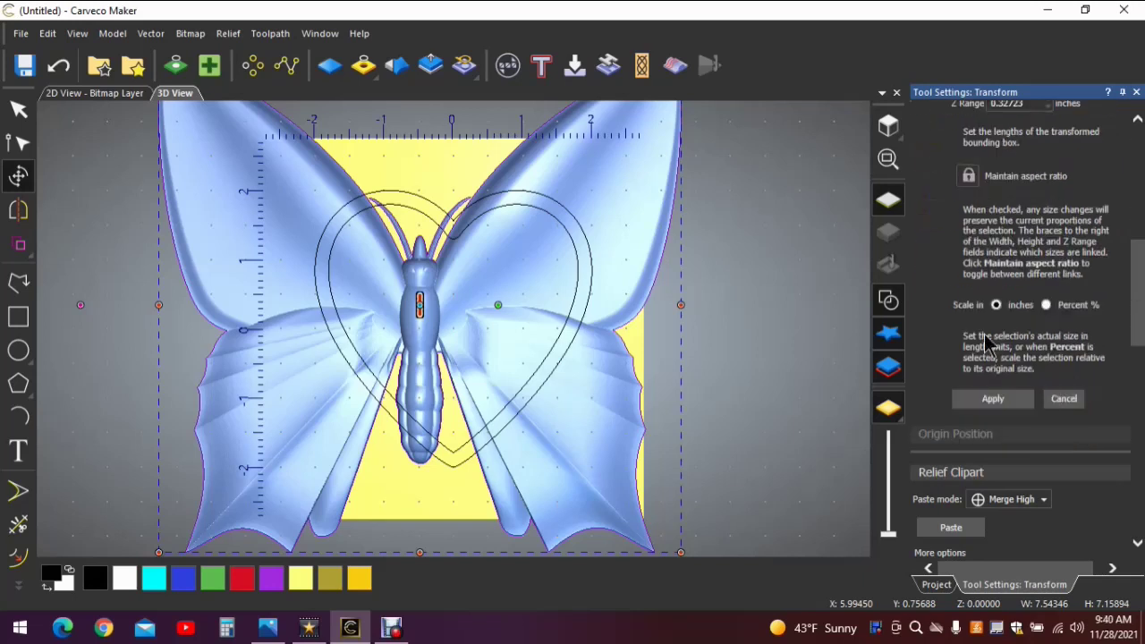
pyautogui.click(992, 402)
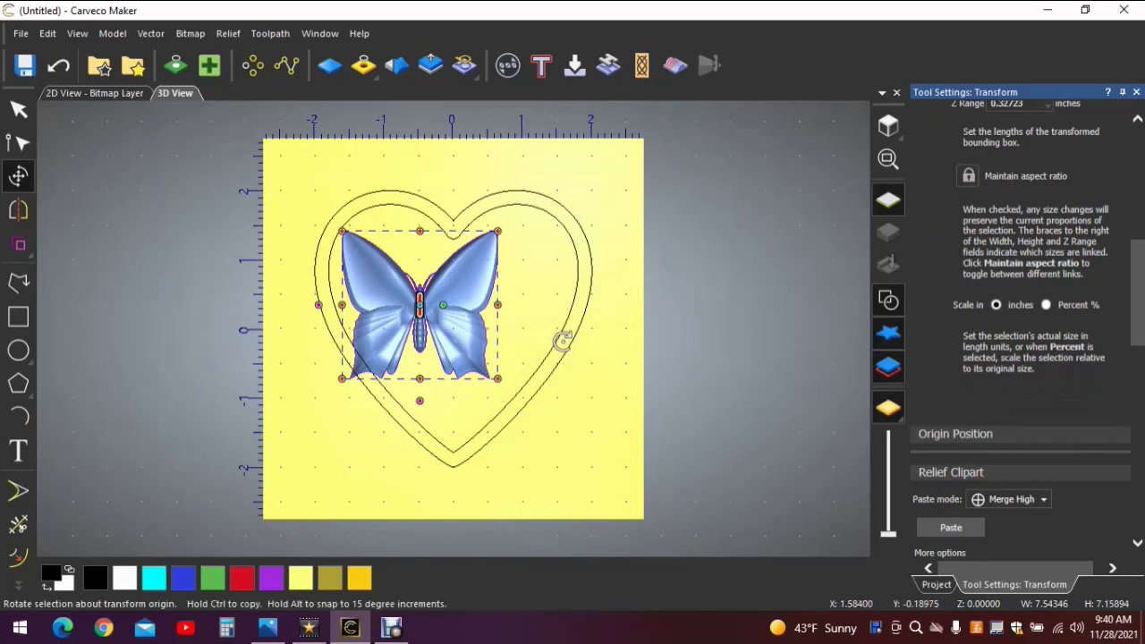
pyautogui.press('F9')
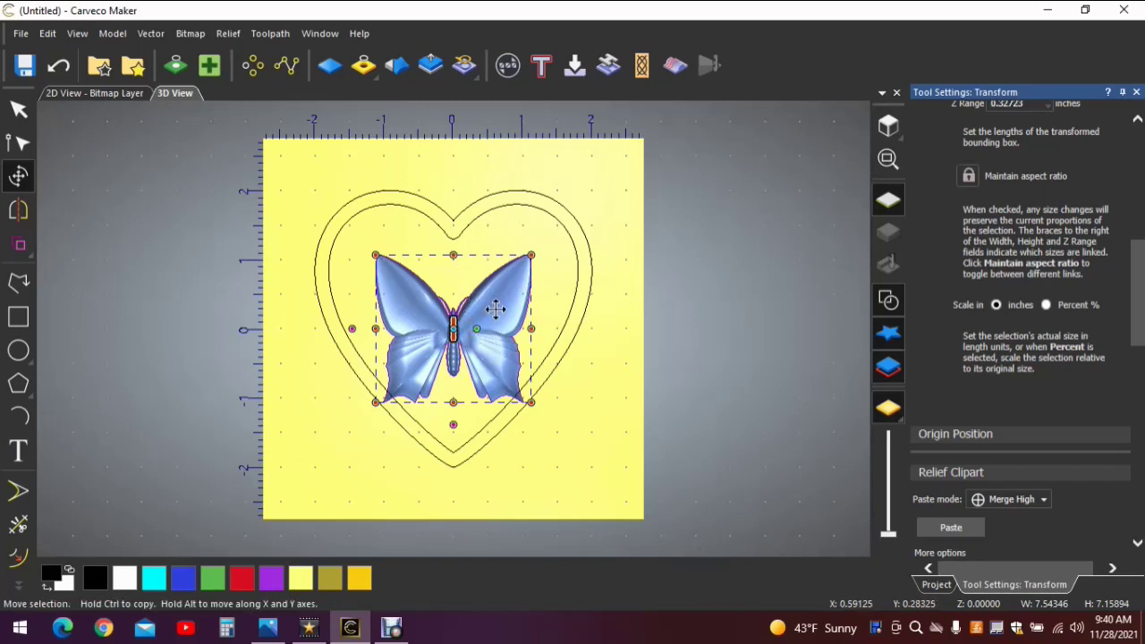
# Step: Nudge the butterfly relief straight up until its lower wings sit inside the heart outline
pyautogui.press('Up')
pyautogui.press('Up')
pyautogui.press('Up')
pyautogui.press('Up')
pyautogui.press('Up')
pyautogui.press('Up')
pyautogui.press('Up')
pyautogui.press('Up')
pyautogui.press('Up')
pyautogui.press('Up')
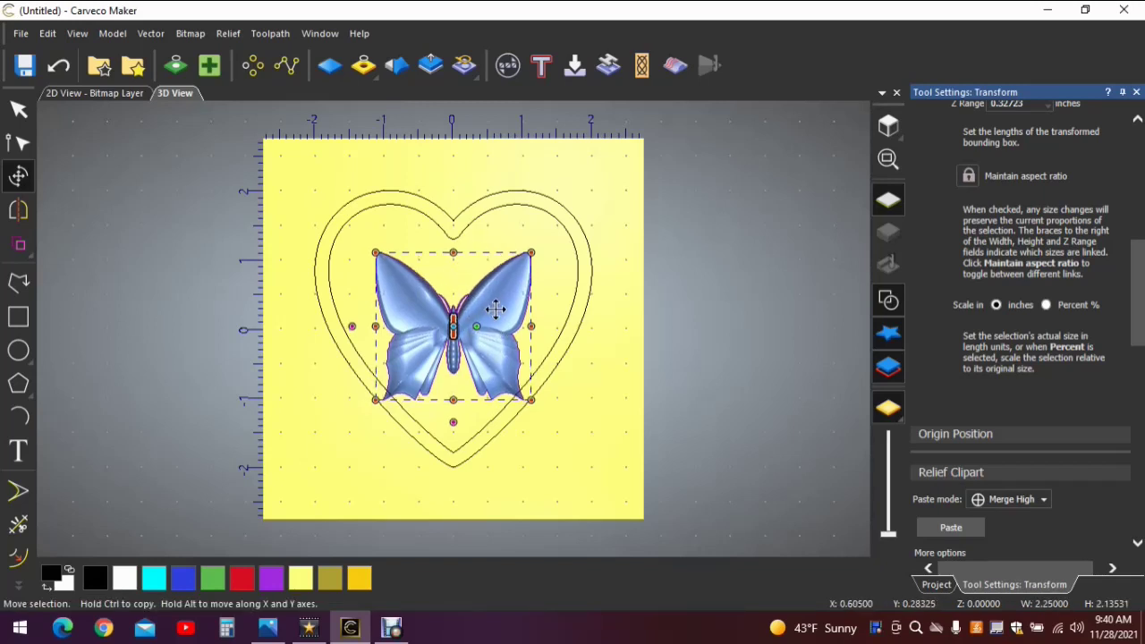
pyautogui.press('Up')
pyautogui.press('Up')
pyautogui.press('Up')
pyautogui.press('Up')
pyautogui.press('Up')
pyautogui.press('Up')
pyautogui.press('Up')
pyautogui.press('Up')
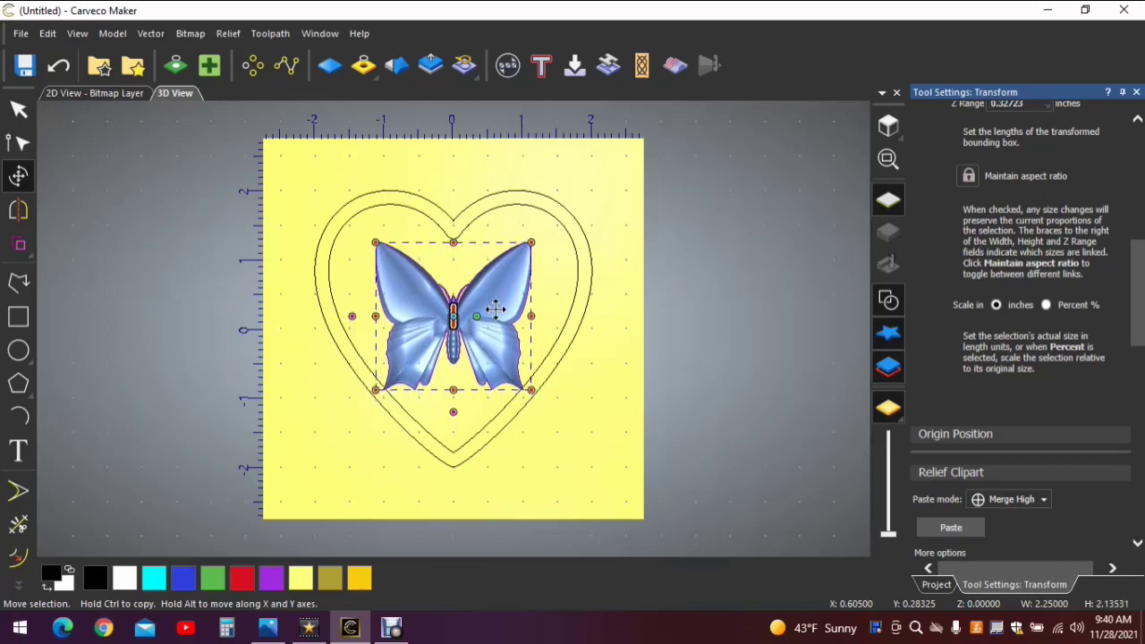
pyautogui.press('Up')
pyautogui.press('Up')
pyautogui.press('Up')
pyautogui.press('Up')
pyautogui.press('Up')
pyautogui.press('Up')
pyautogui.press('Up')
pyautogui.press('Up')
pyautogui.press('Up')
pyautogui.press('Up')
pyautogui.press('Up')
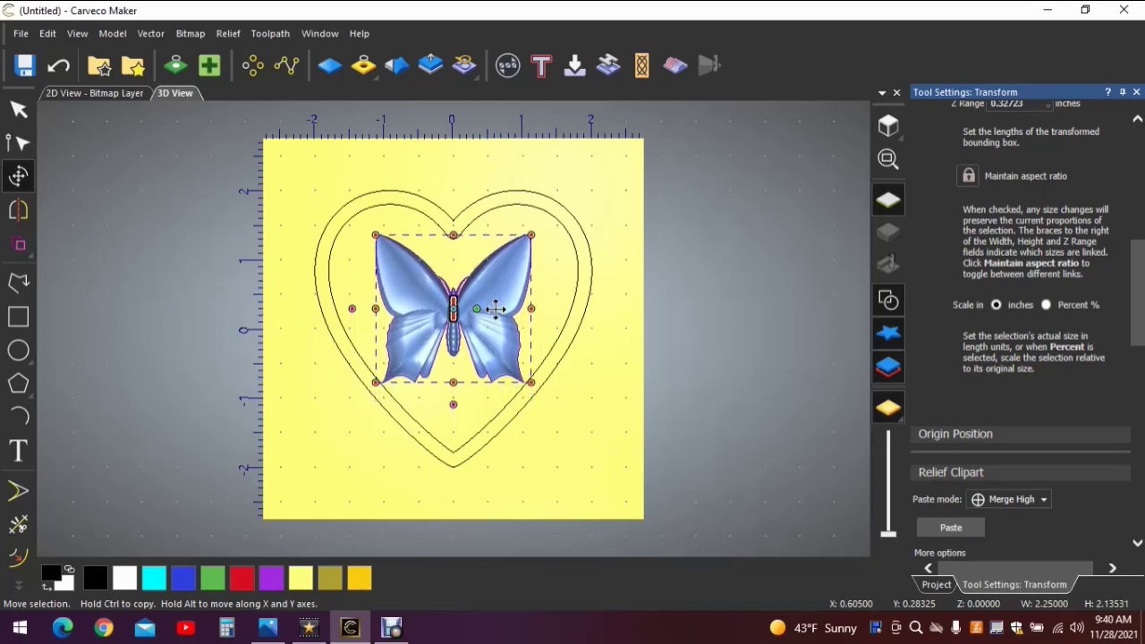
pyautogui.press('Up')
pyautogui.press('Up')
pyautogui.press('Up')
pyautogui.press('Up')
pyautogui.press('Up')
pyautogui.press('Up')
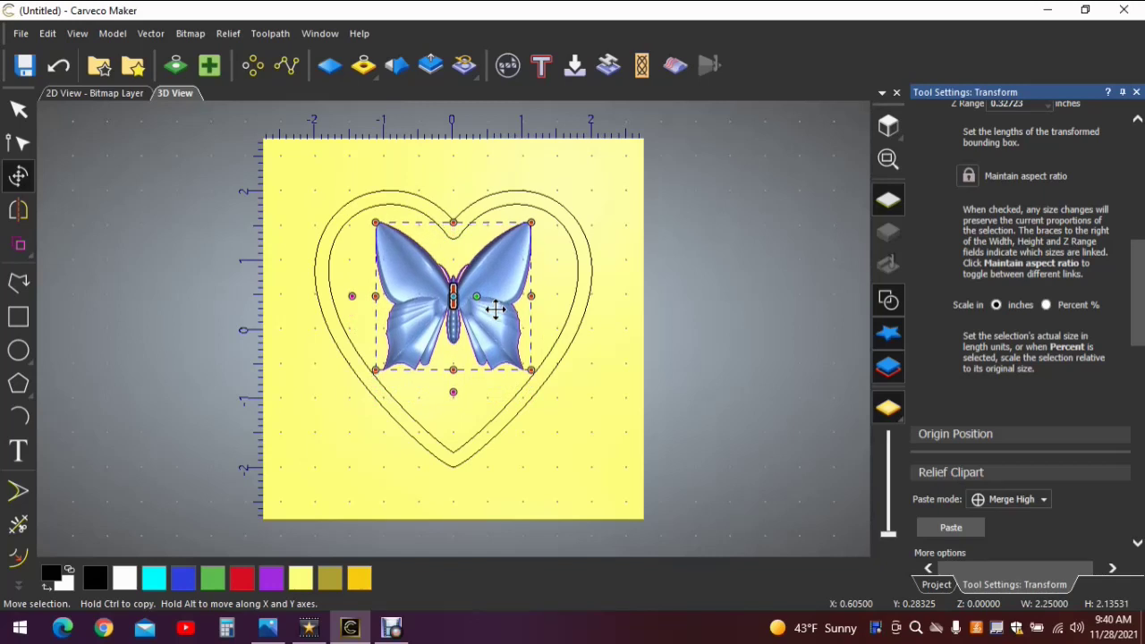
pyautogui.press('Up')
pyautogui.press('Up')
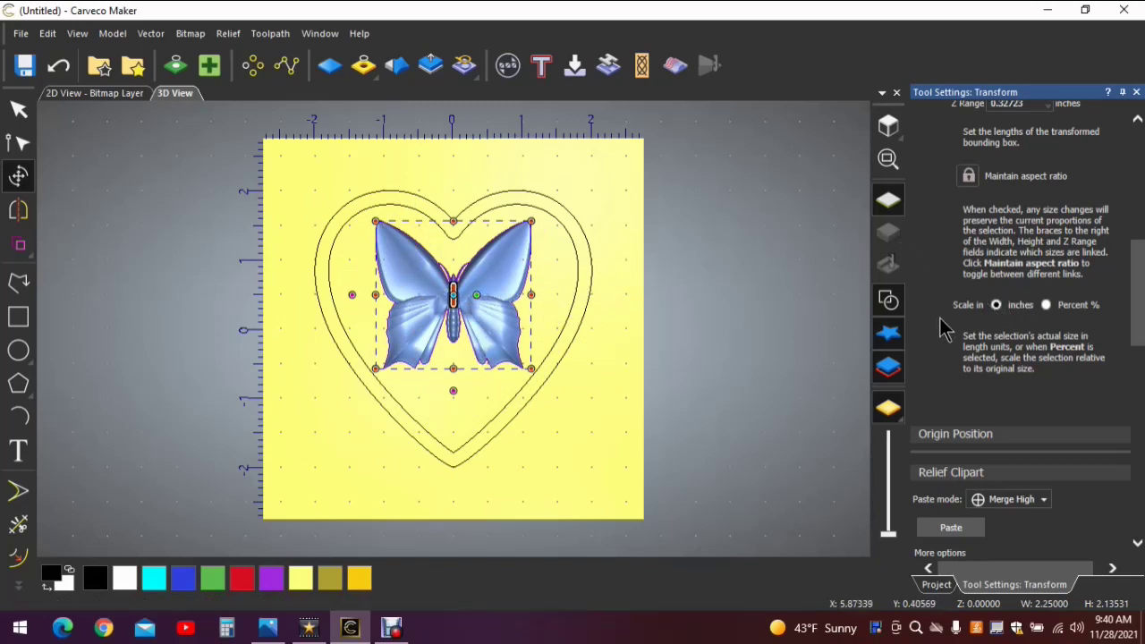
# Step: Set the butterfly relief's Z range to 0.5 inches
pyautogui.scroll(5, 1020, 358)
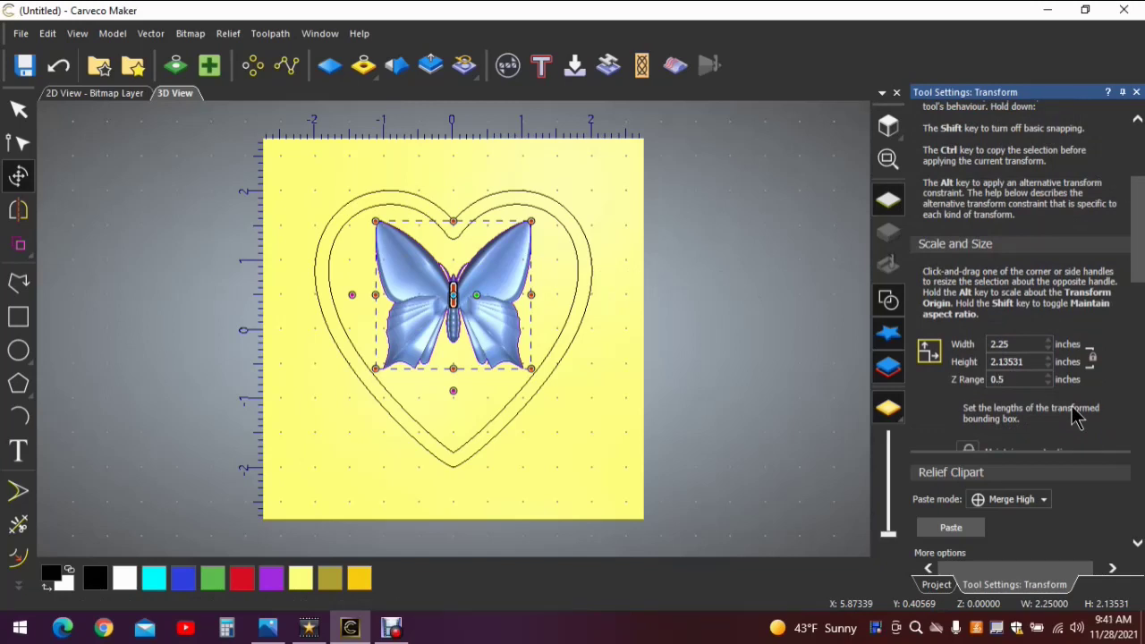
pyautogui.scroll(-3, 1078, 418)
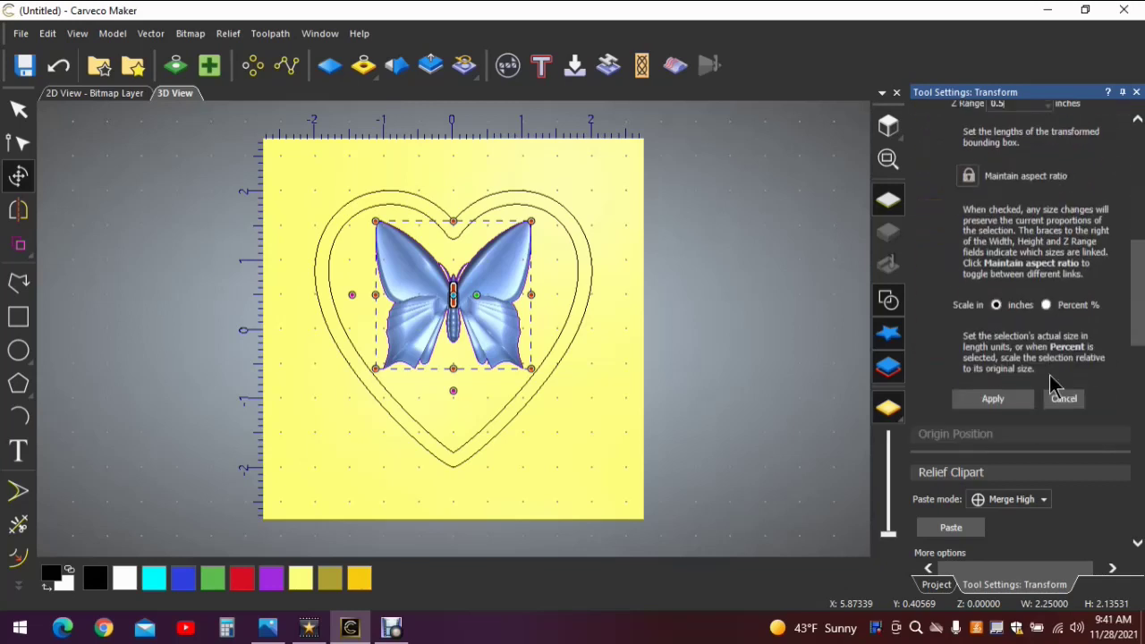
pyautogui.click(988, 400)
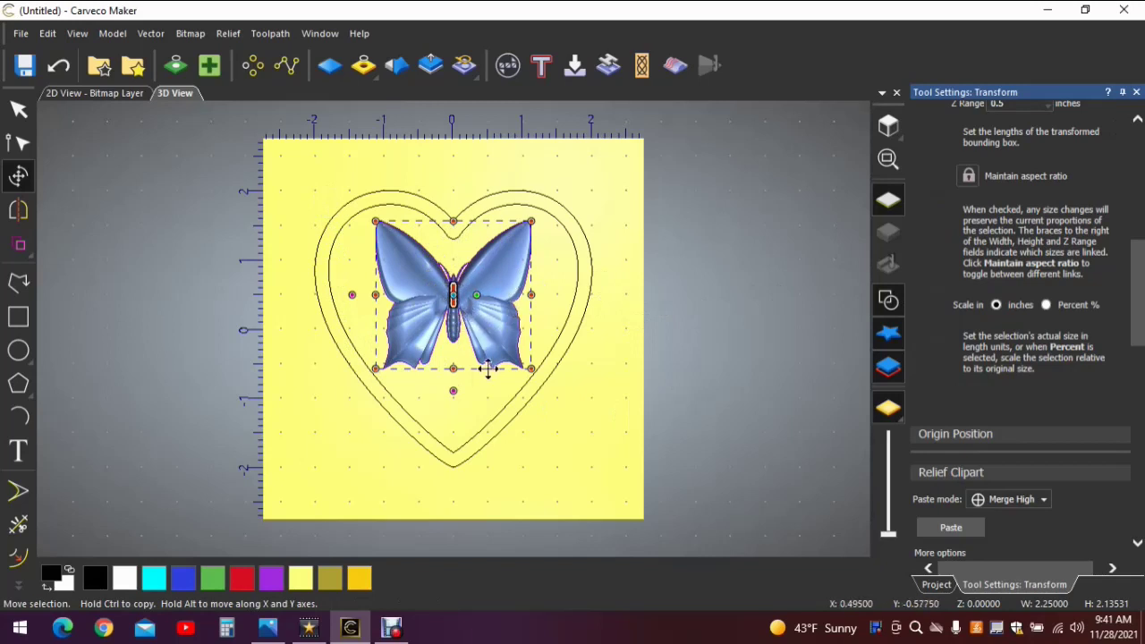
# Step: Centre the butterfly relief on the model again and paste it in Merge High mode
pyautogui.press('Down')
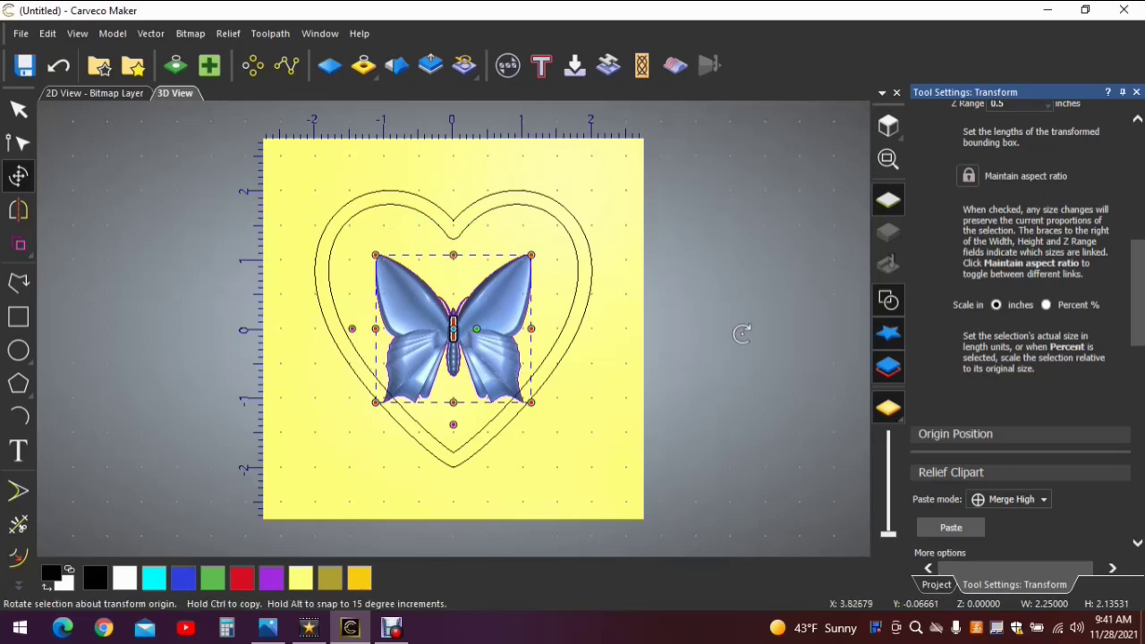
pyautogui.click(953, 434)
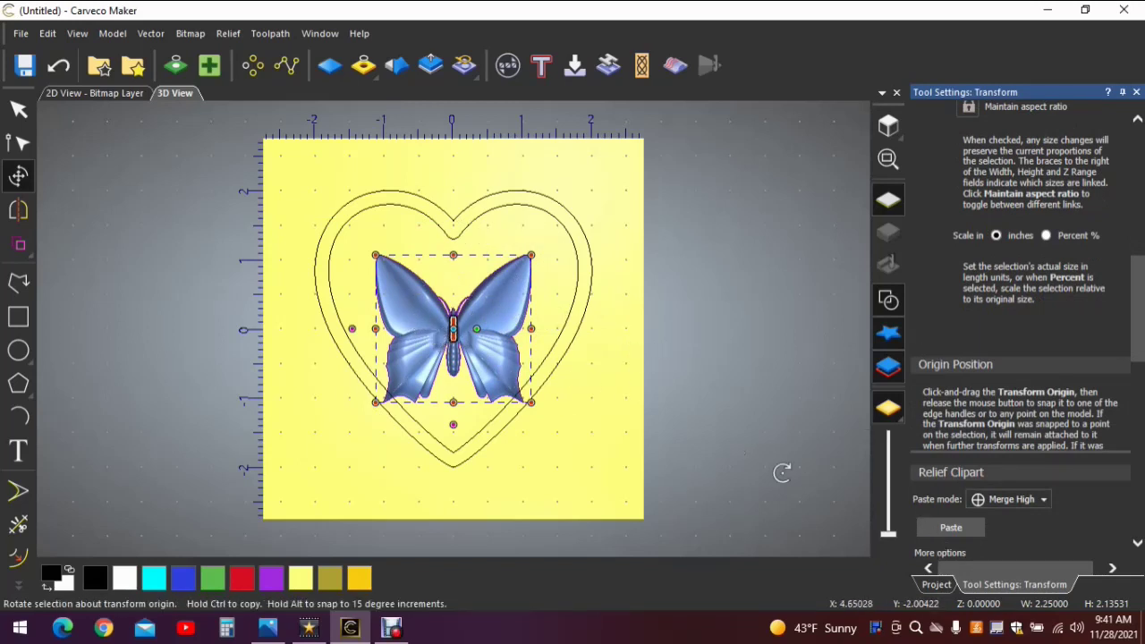
pyautogui.click(936, 529)
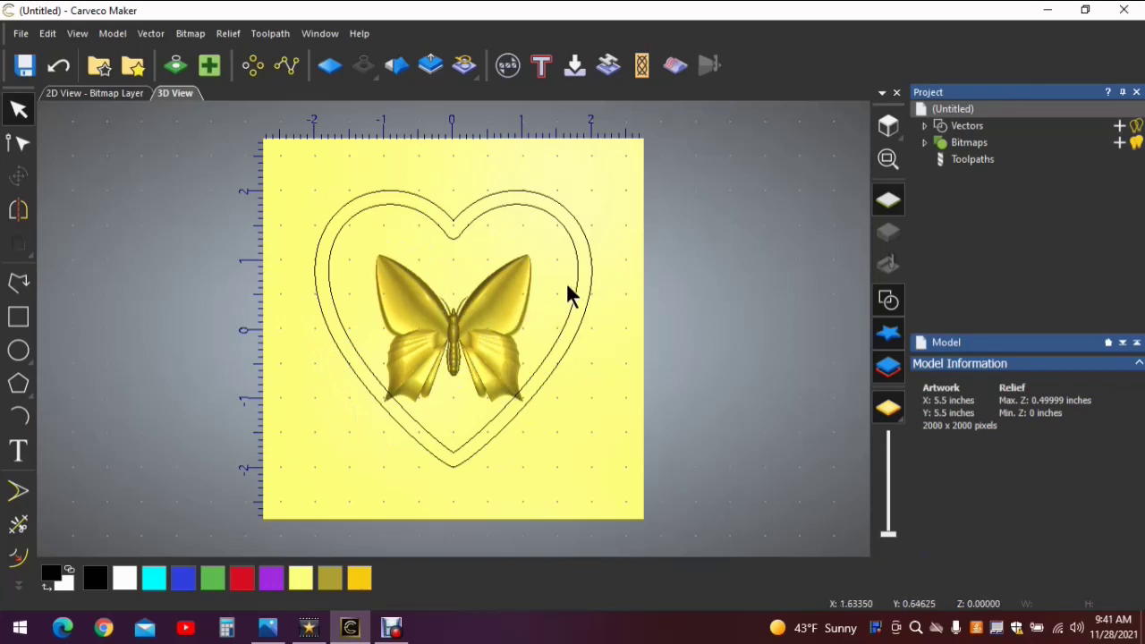
# Step: Delete the inner and outer heart vectors around the butterfly
pyautogui.click(510, 206)
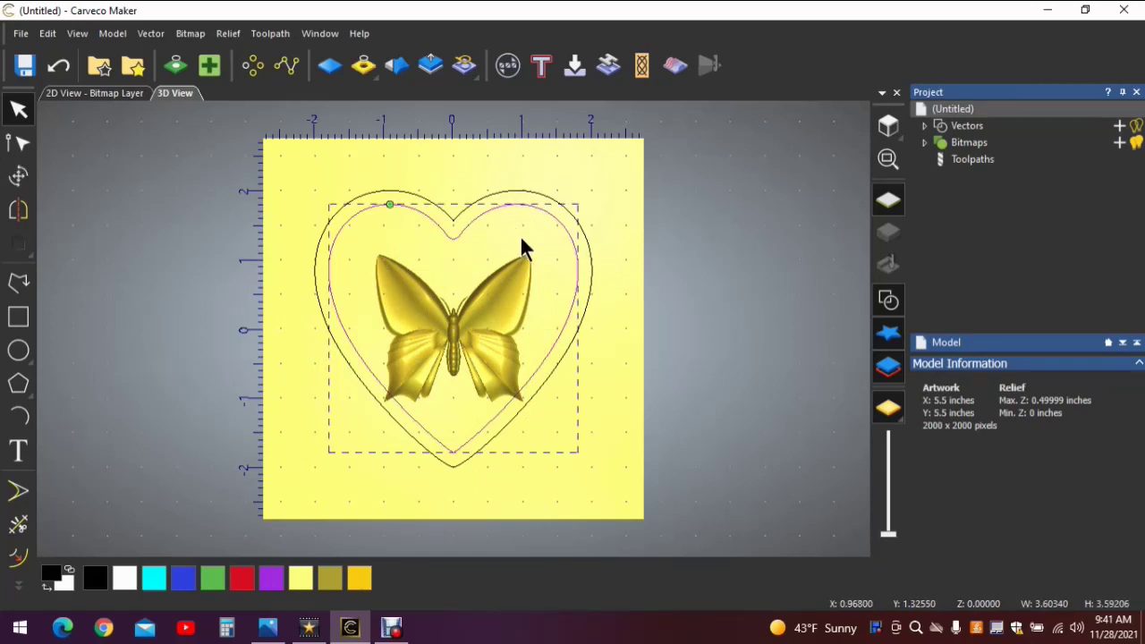
pyautogui.press('Delete')
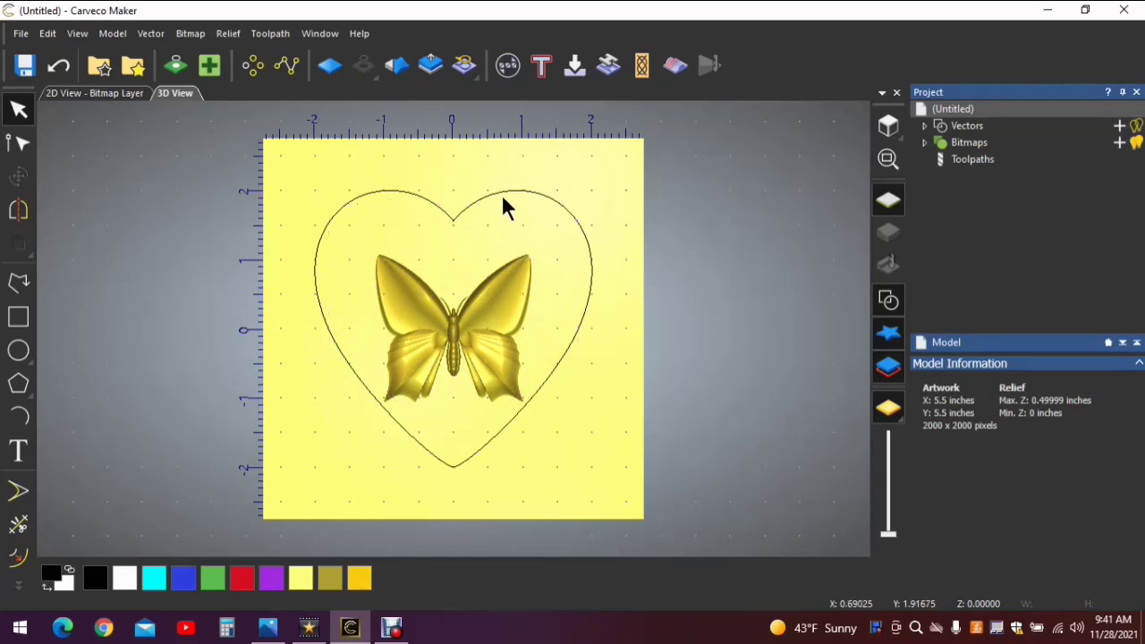
pyautogui.click(502, 191)
pyautogui.press('Delete')
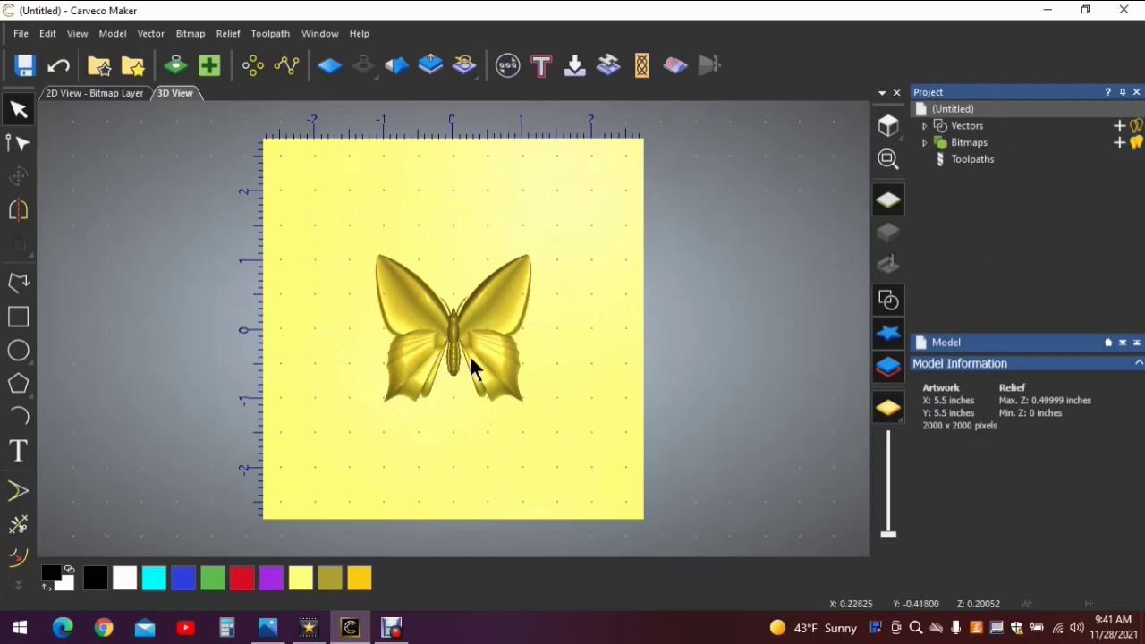
# Step: Create a 3 by 3 inch rectangle vector around the butterfly and centre it on the model
pyautogui.click(17, 318)
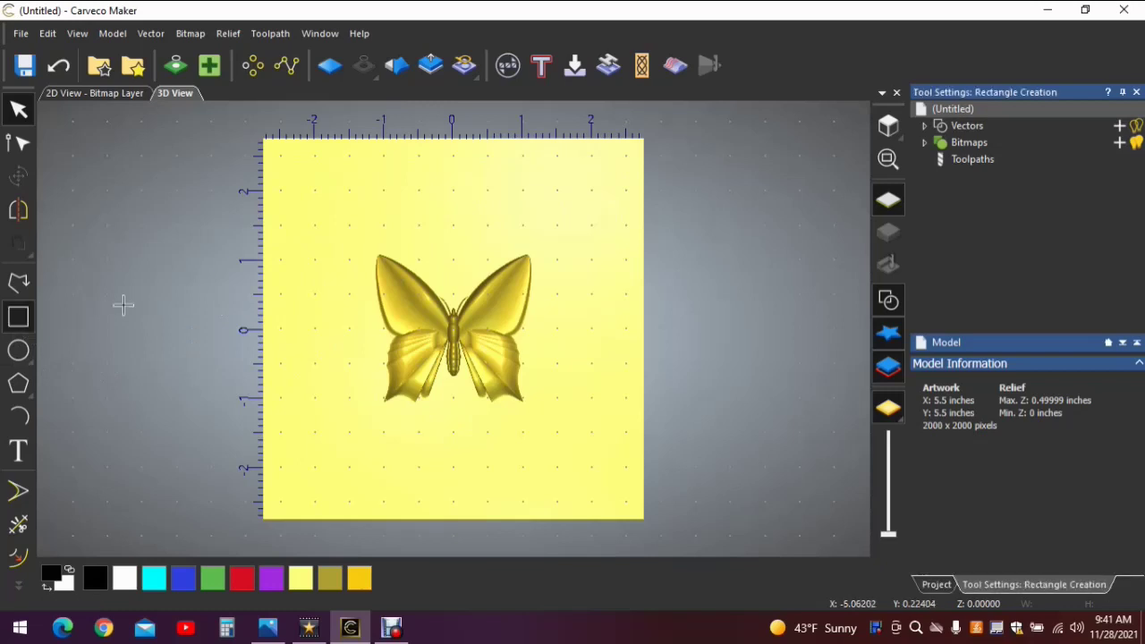
pyautogui.moveTo(365, 236); pyautogui.dragTo(546, 431)
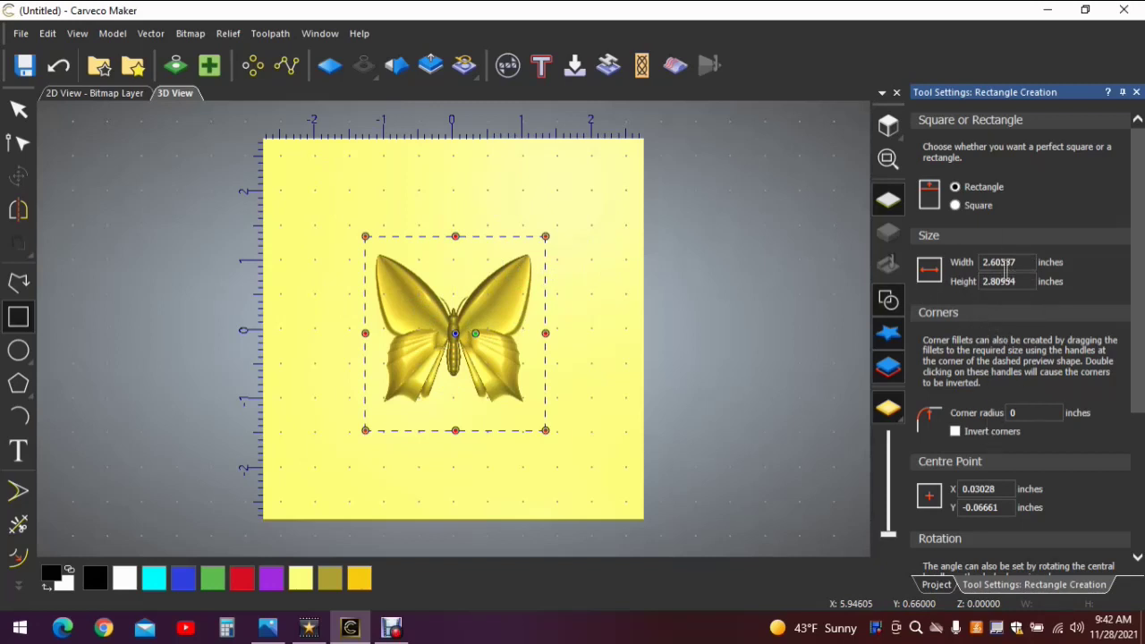
pyautogui.moveTo(1022, 264); pyautogui.dragTo(985, 271)
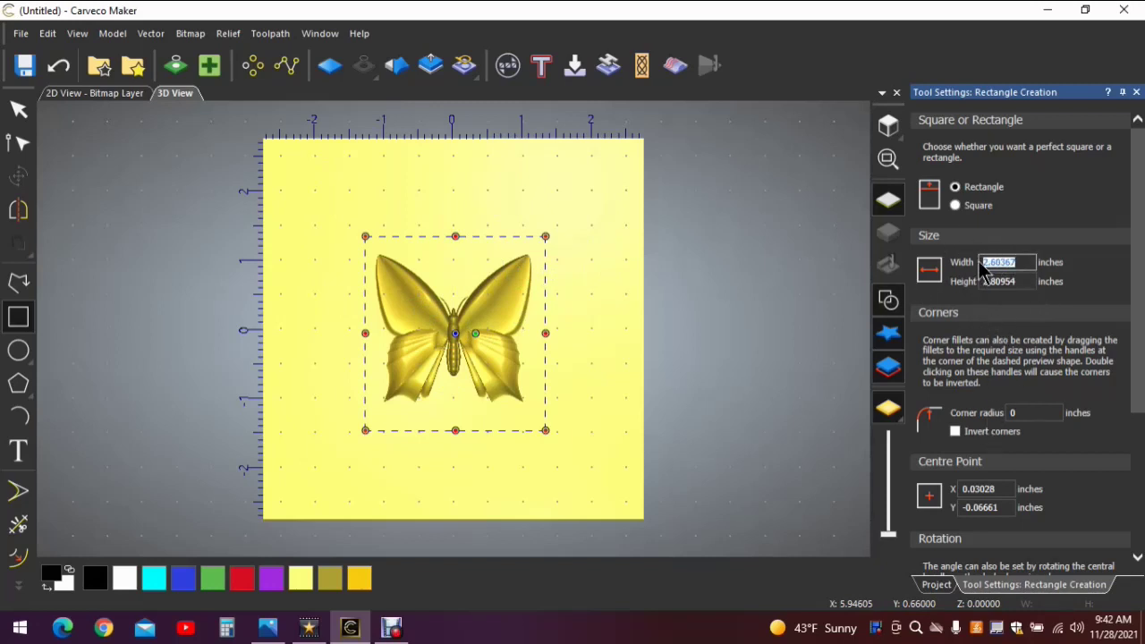
pyautogui.write('3')
pyautogui.press('Tab')
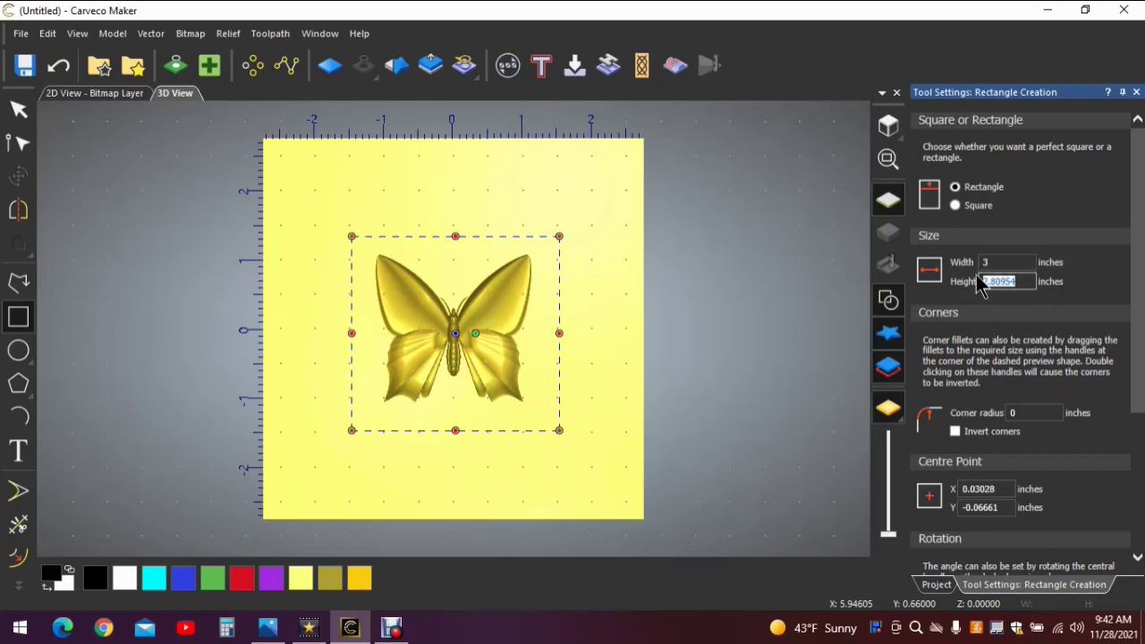
pyautogui.write('3')
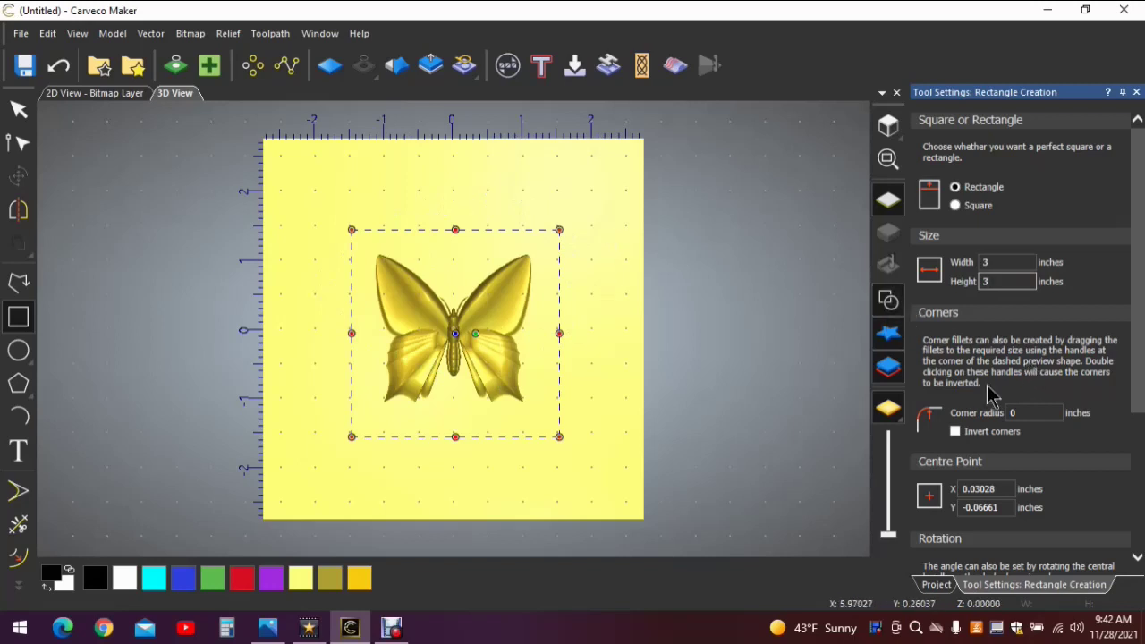
pyautogui.scroll(-1, 1016, 367)
pyautogui.scroll(-3, 1016, 367)
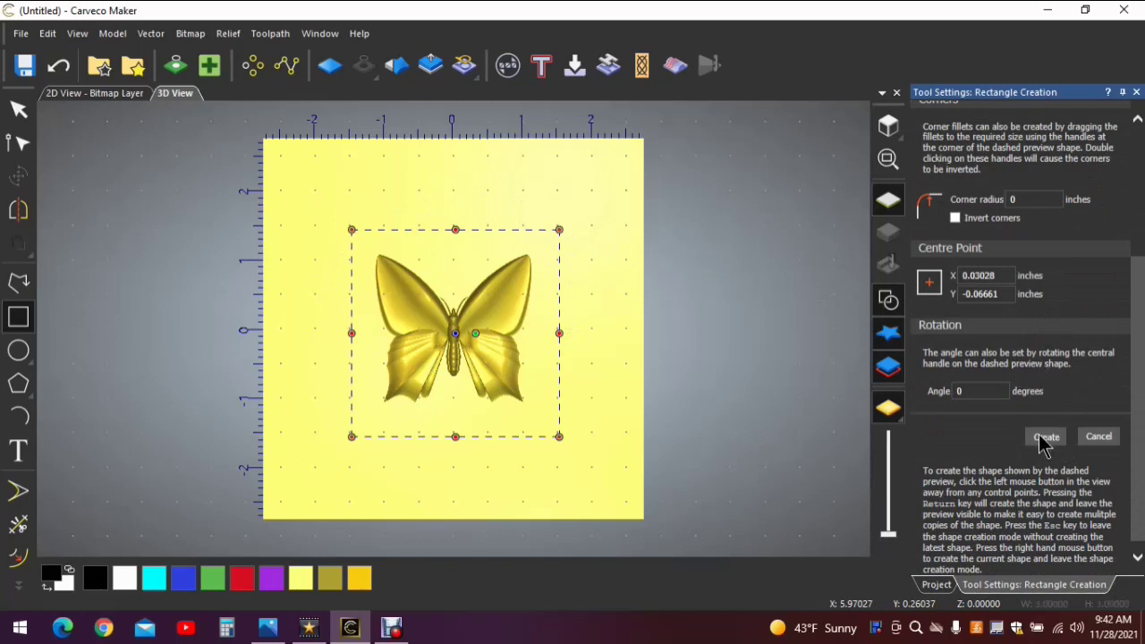
pyautogui.click(1045, 438)
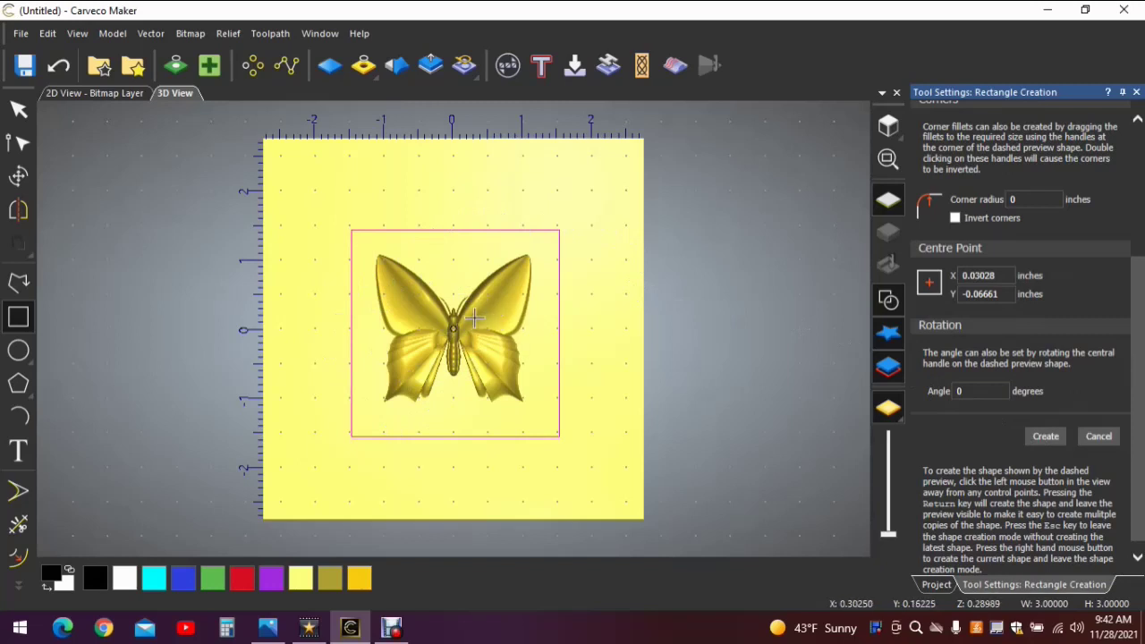
pyautogui.press('F9')
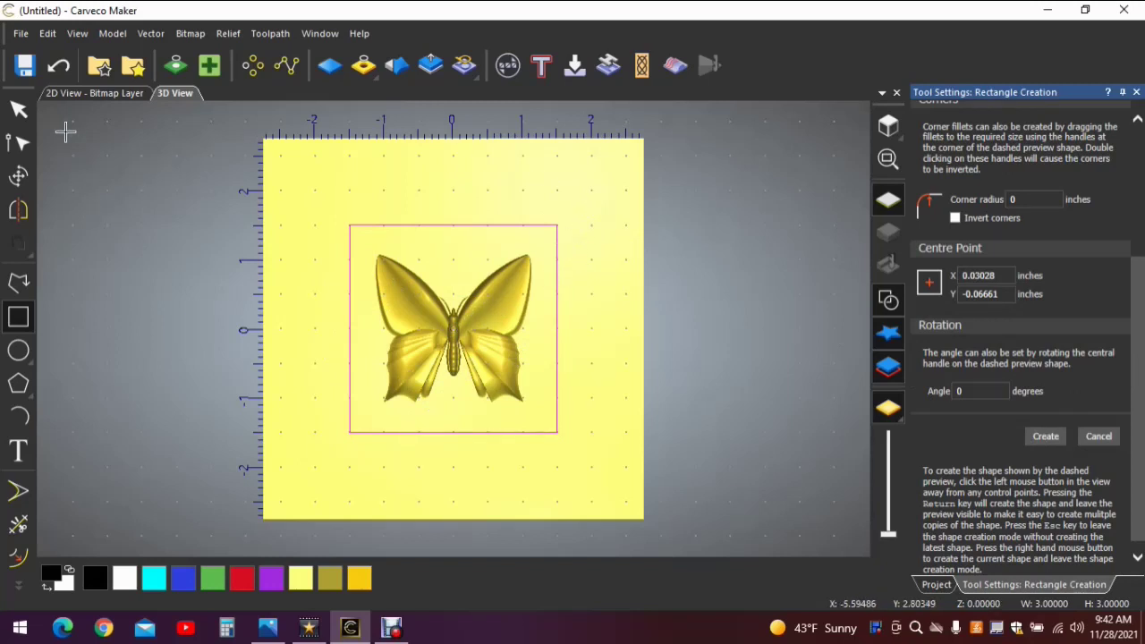
pyautogui.click(19, 109)
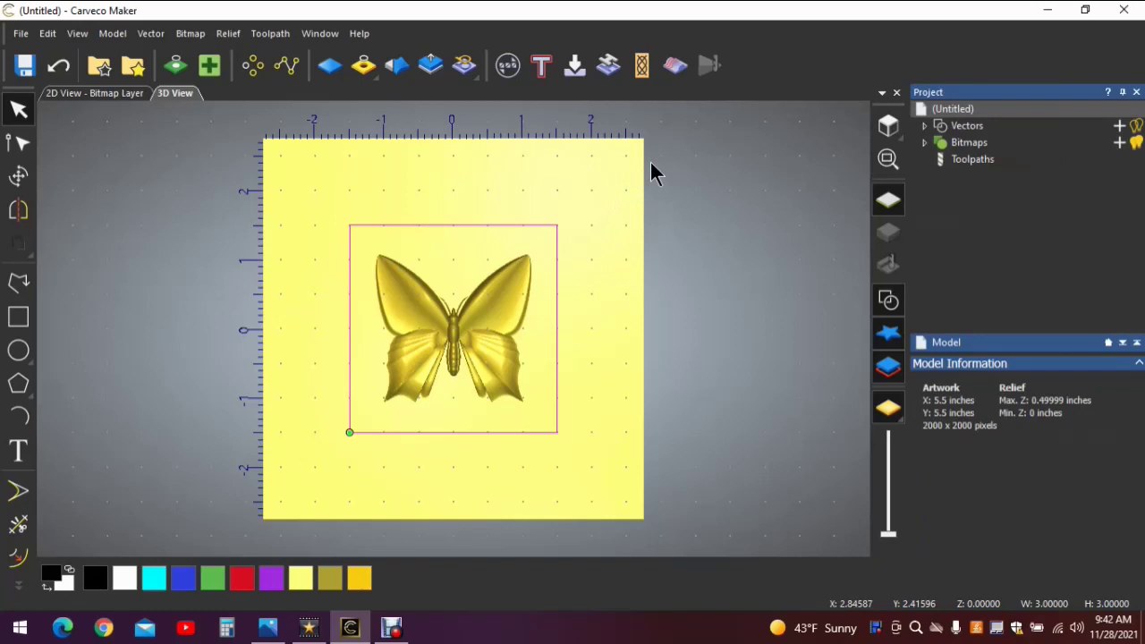
# Step: Start a Machine Relief toolpath and set the area to machine to Selected Vectors
pyautogui.click(967, 162)
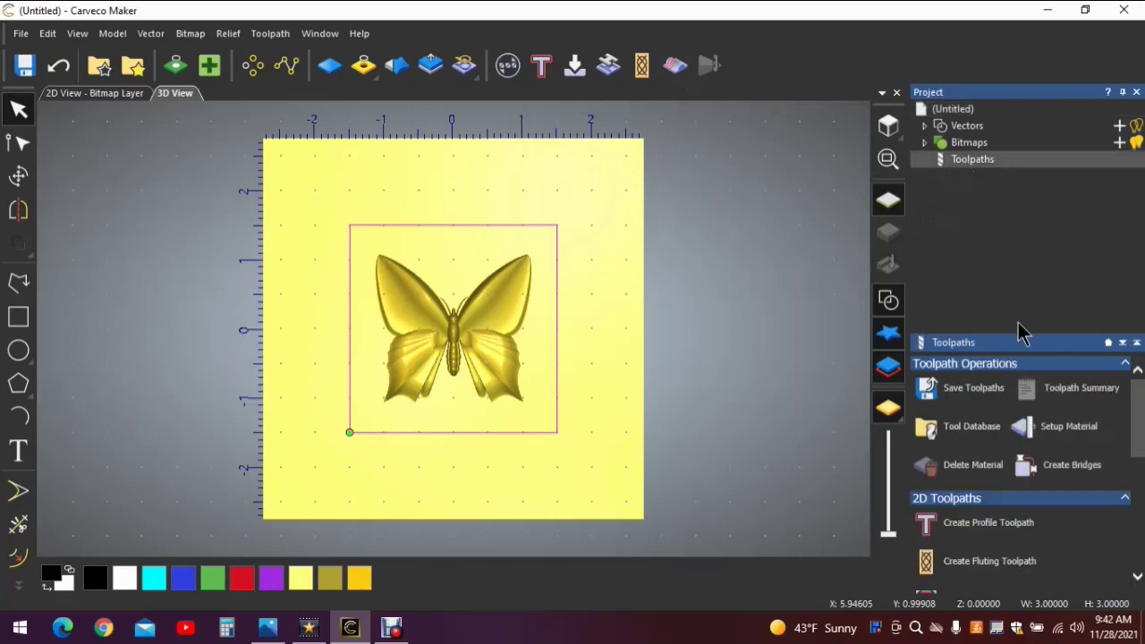
pyautogui.scroll(-1, 980, 519)
pyautogui.scroll(-2, 975, 506)
pyautogui.scroll(1, 997, 477)
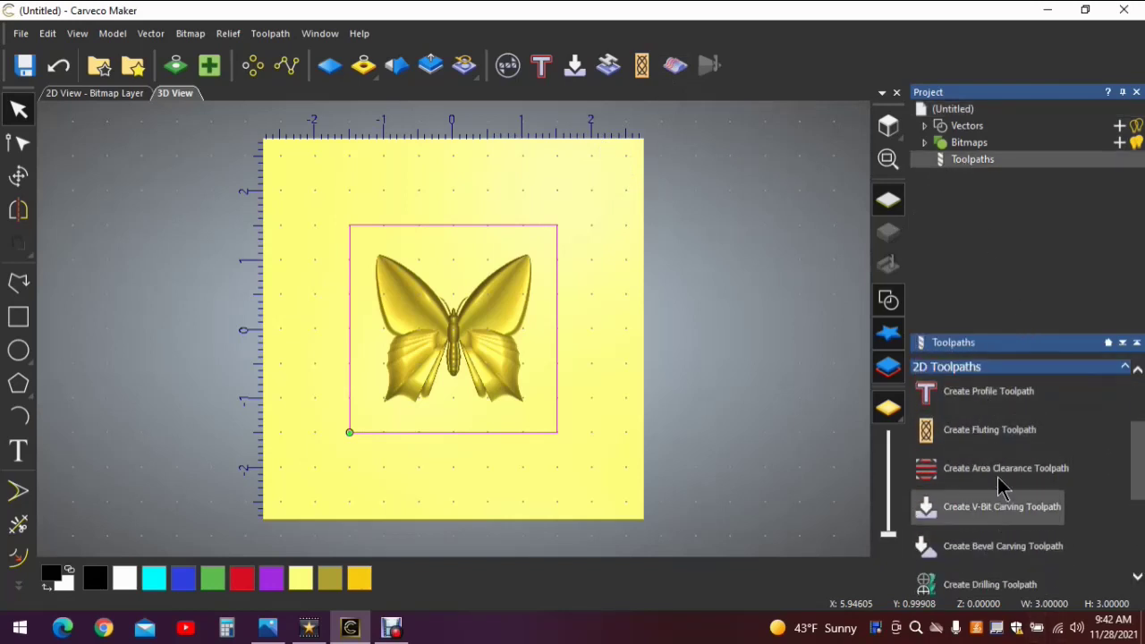
pyautogui.click(678, 79)
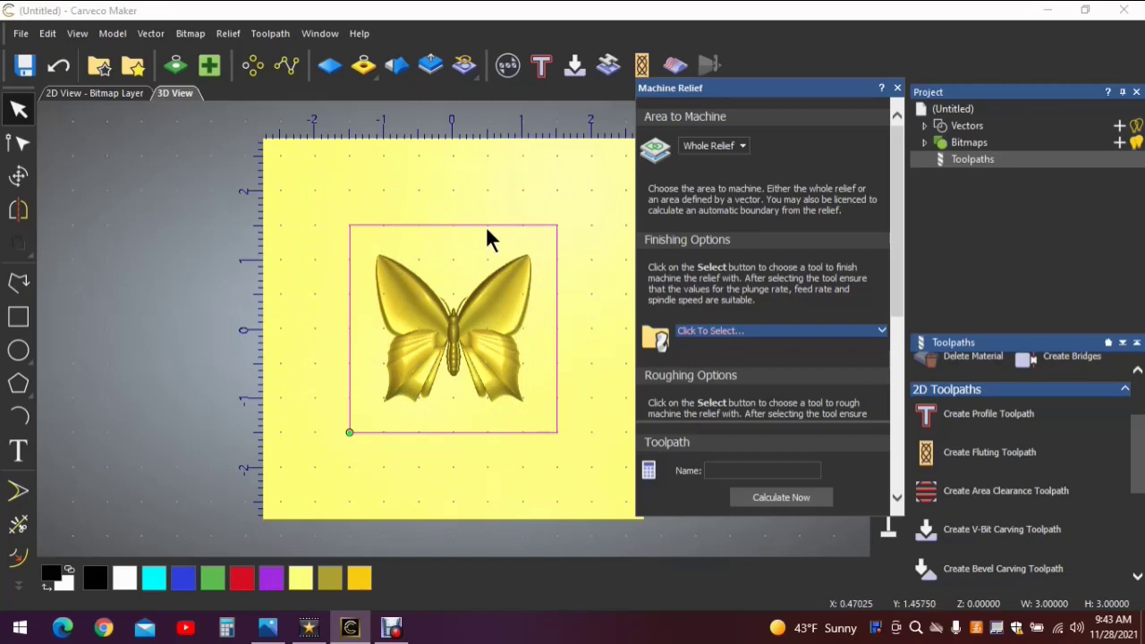
pyautogui.click(742, 147)
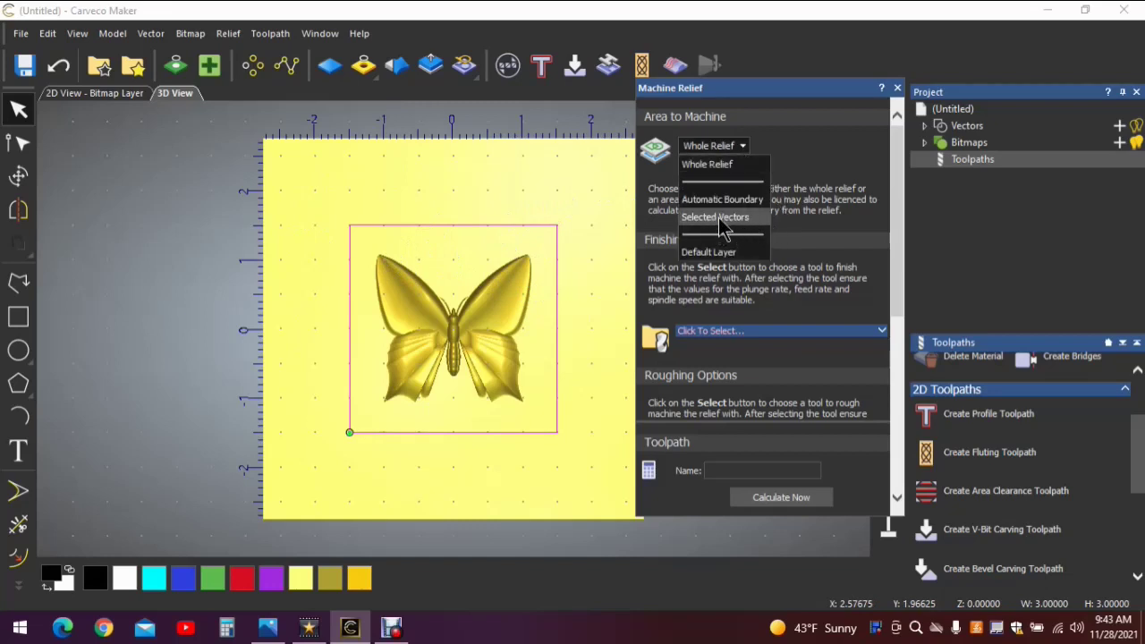
pyautogui.click(721, 218)
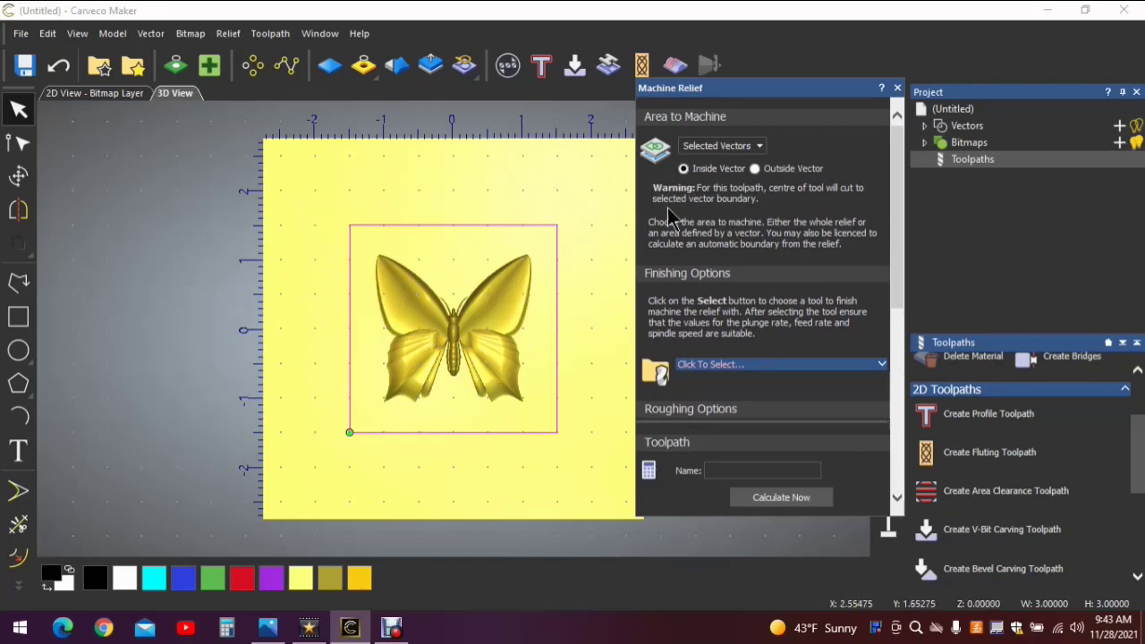
# Step: Choose the Ball Nose 1/8 Inch from the wood or plastic 3D finishing tools as the relief's finishing tool
pyautogui.scroll(-1, 738, 246)
pyautogui.scroll(-1, 738, 246)
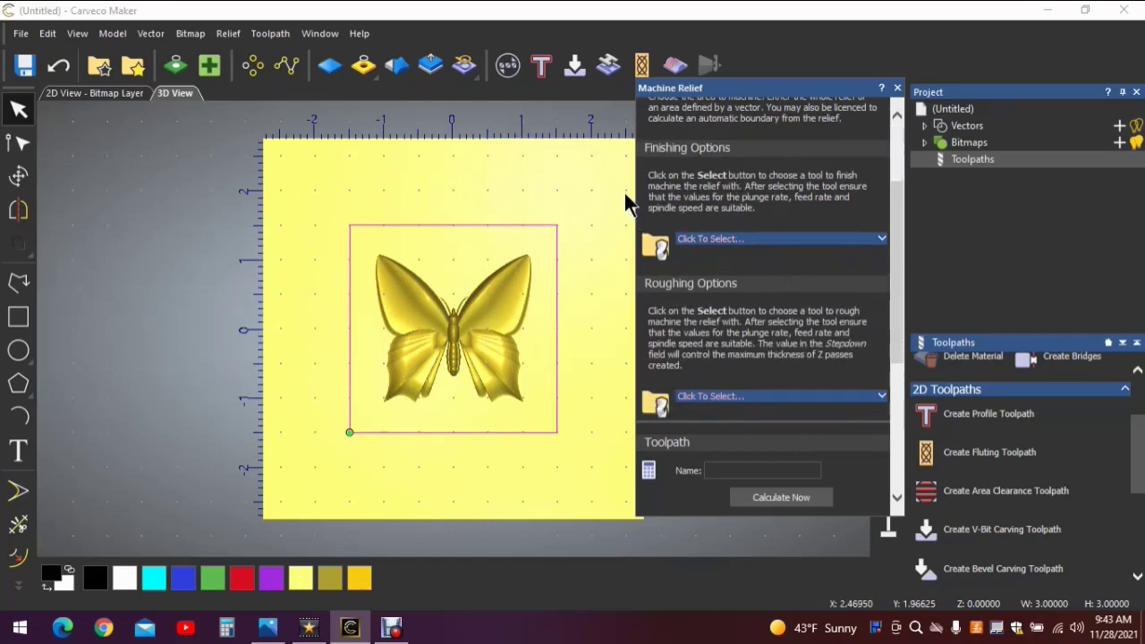
pyautogui.click(784, 241)
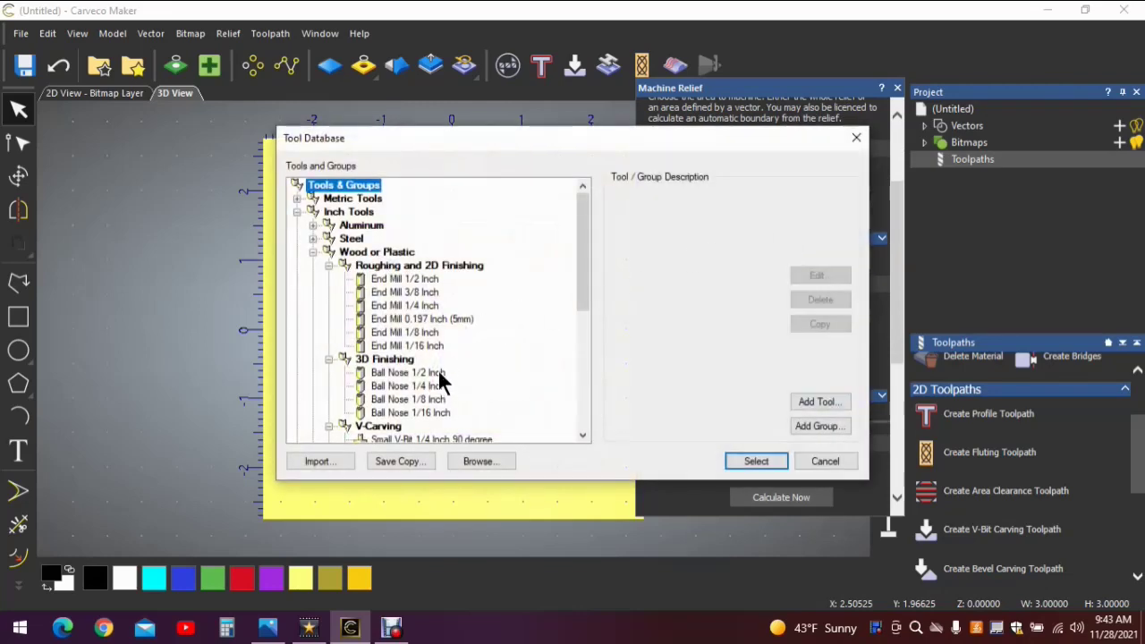
pyautogui.scroll(-1, 439, 373)
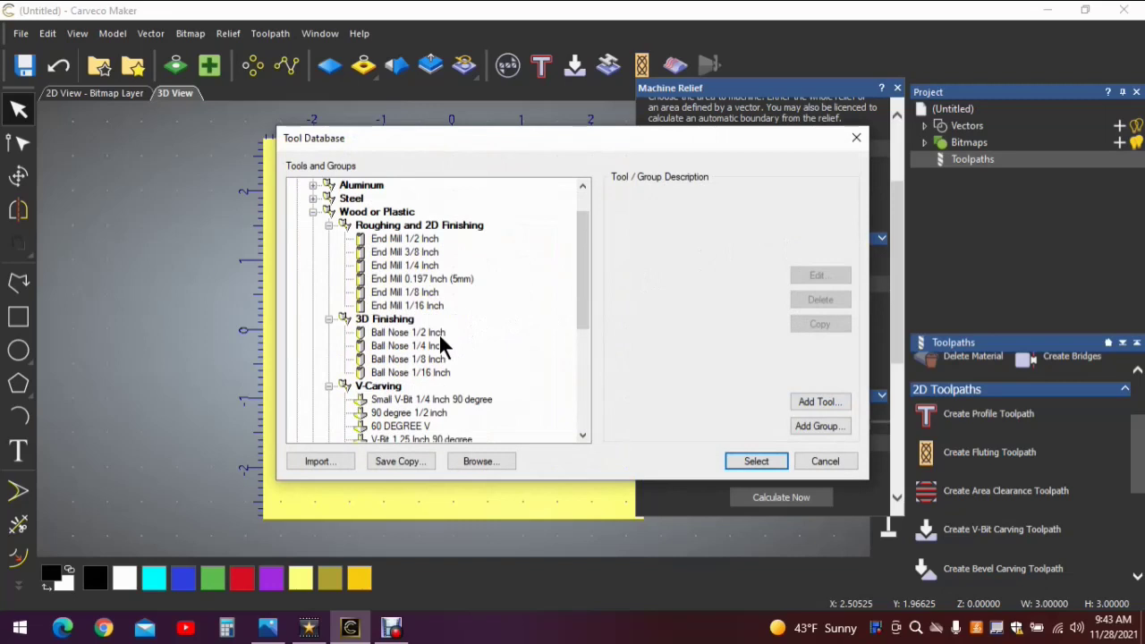
pyautogui.click(394, 360)
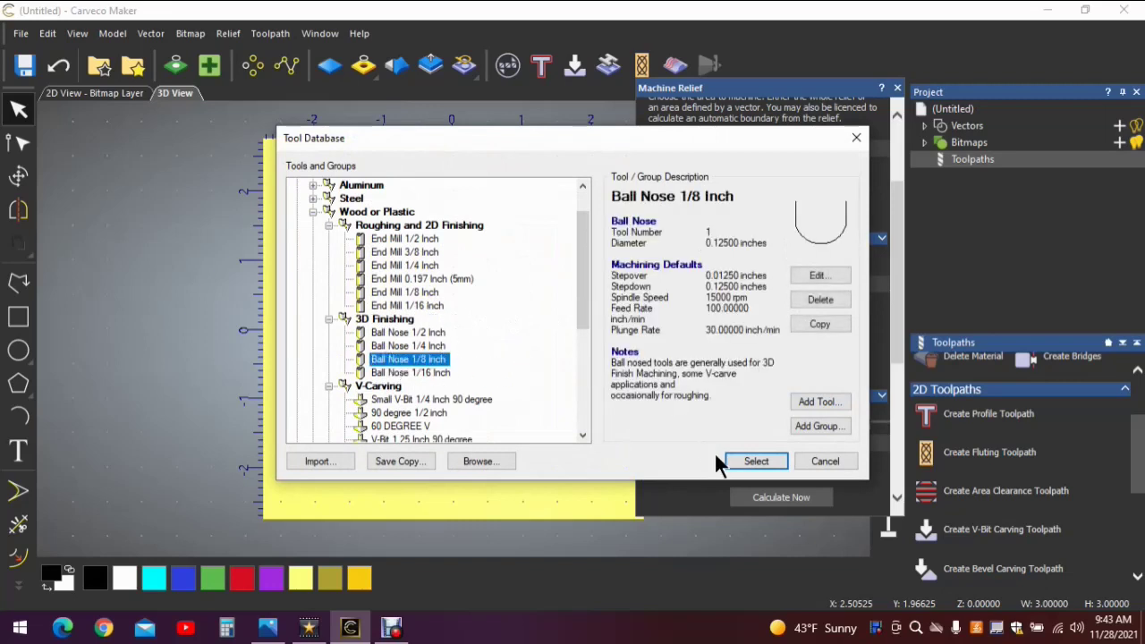
pyautogui.click(755, 462)
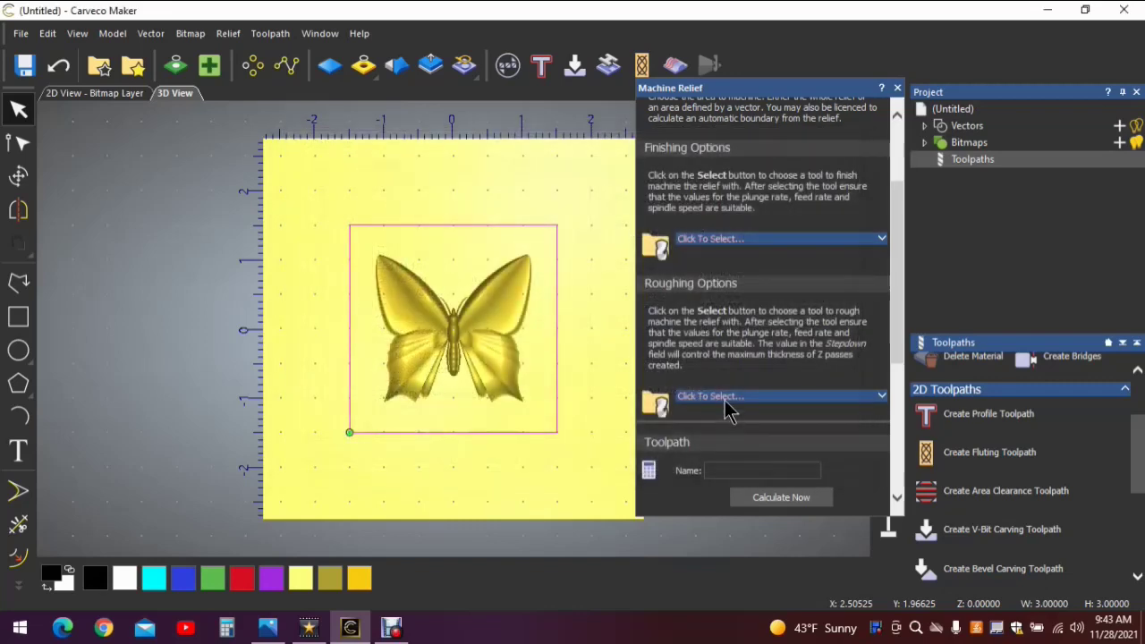
# Step: Choose the End Mill 1/8 Inch from the wood or plastic roughing tools as the relief's roughing tool
pyautogui.scroll(-3, 751, 283)
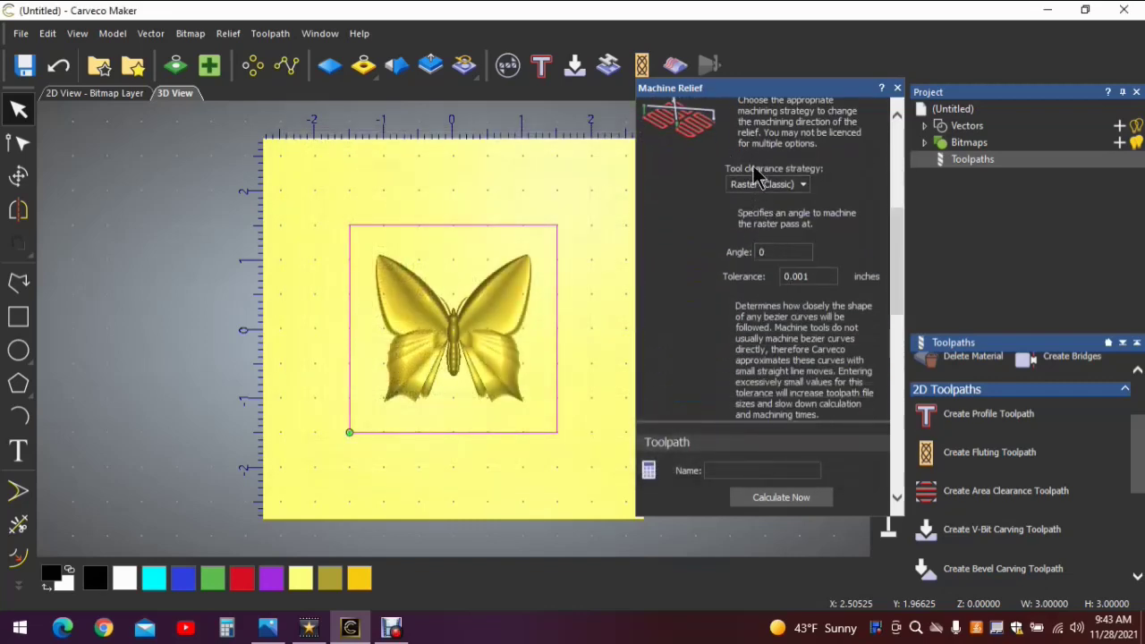
pyautogui.scroll(-5, 773, 241)
pyautogui.scroll(-5, 768, 322)
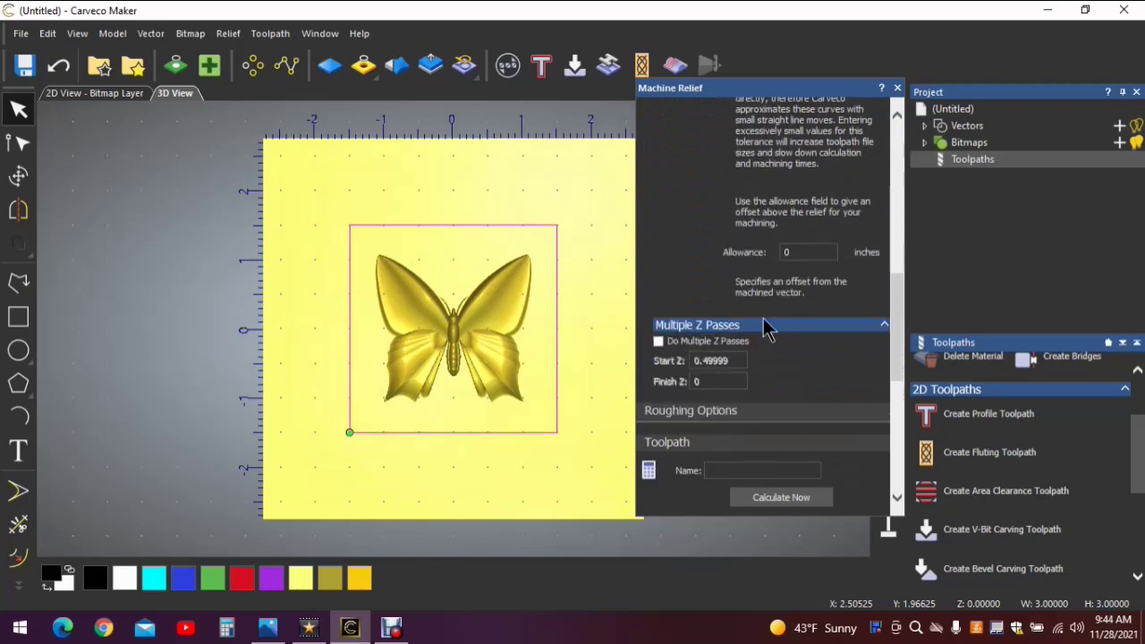
pyautogui.scroll(-2, 787, 286)
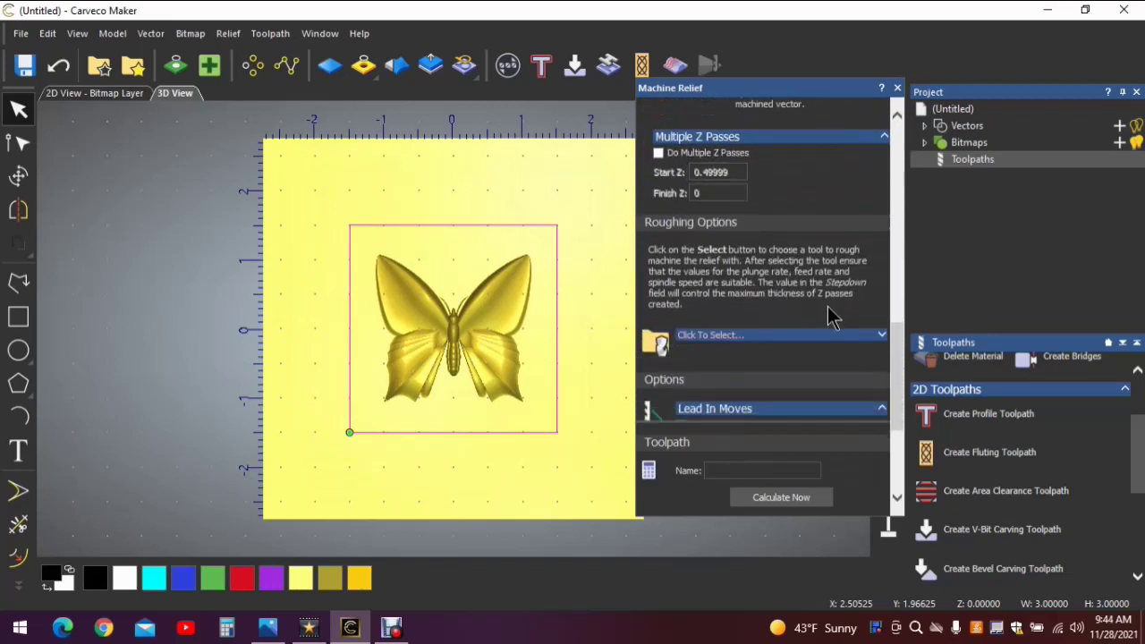
pyautogui.click(793, 335)
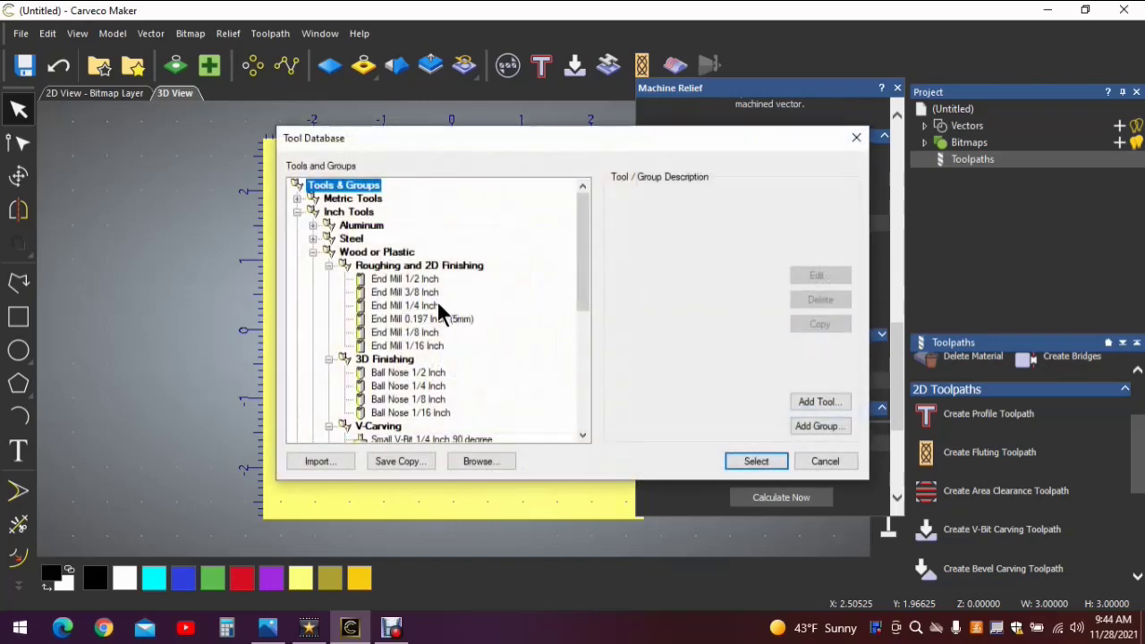
pyautogui.click(404, 332)
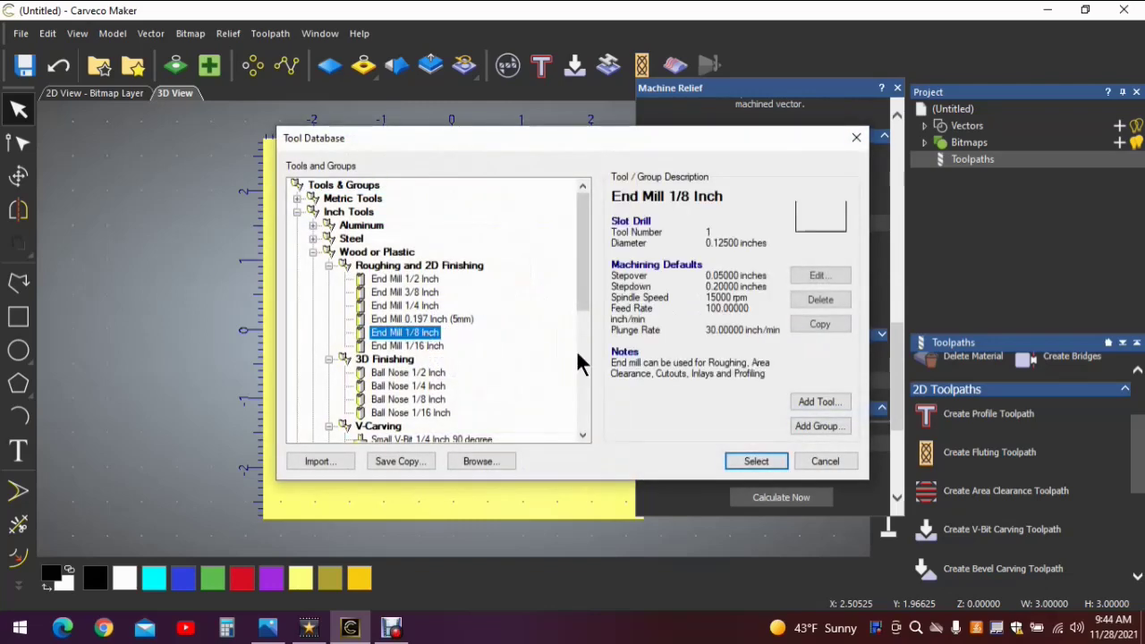
pyautogui.click(758, 462)
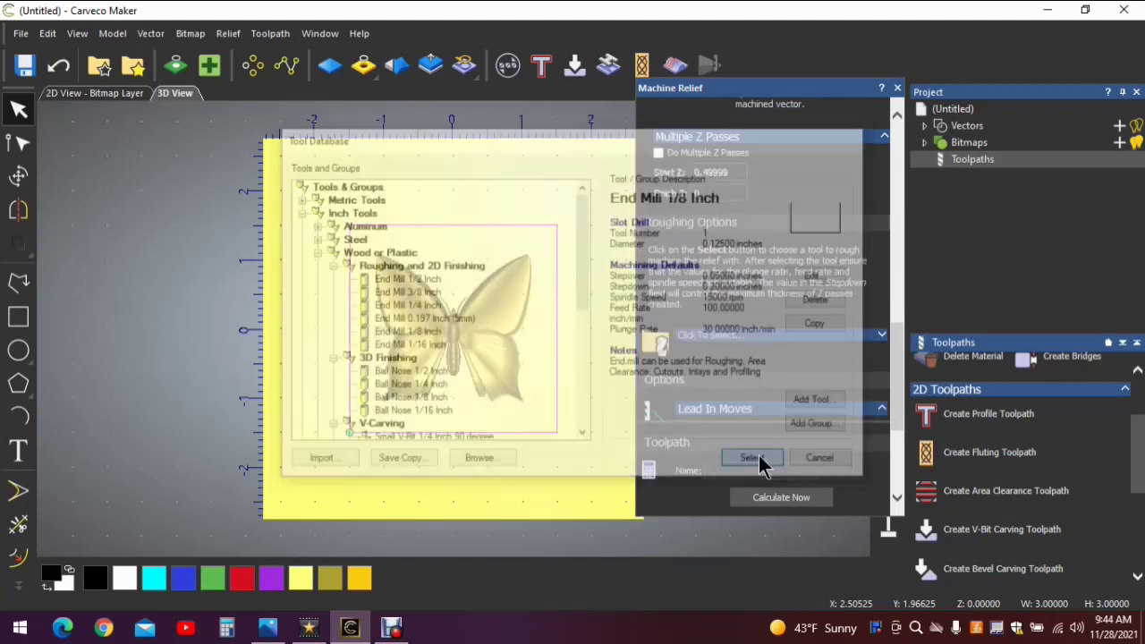
# Step: Review the roughing strategy, profile pass, cutting direction, allowance, Z slices and lead-in settings of the relief toolpath
pyautogui.scroll(-2, 768, 269)
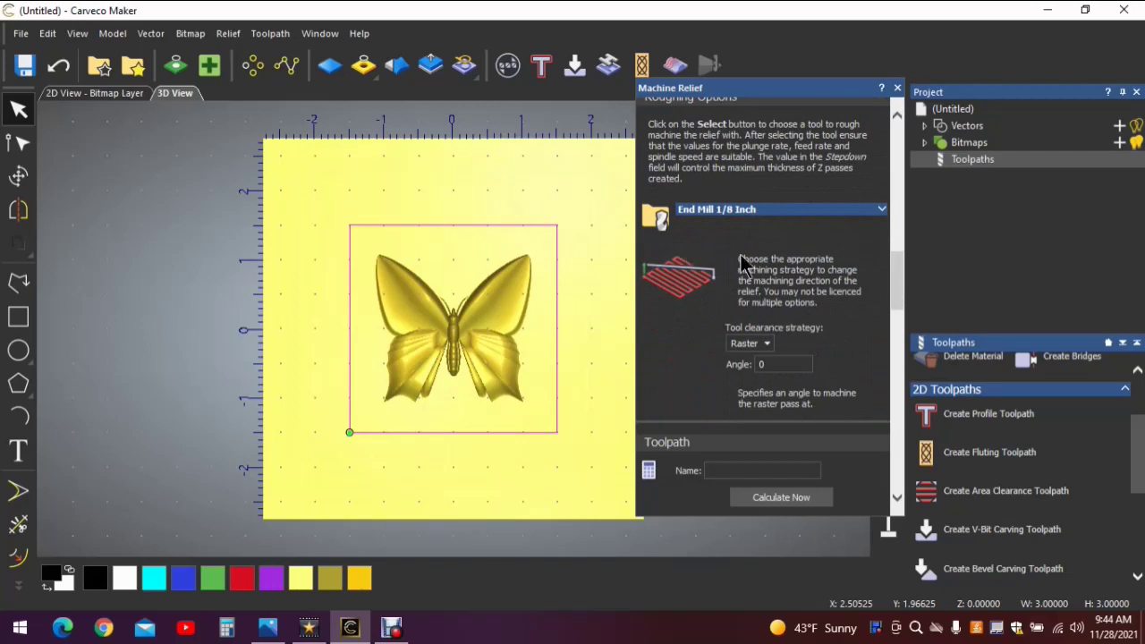
pyautogui.scroll(-2, 765, 277)
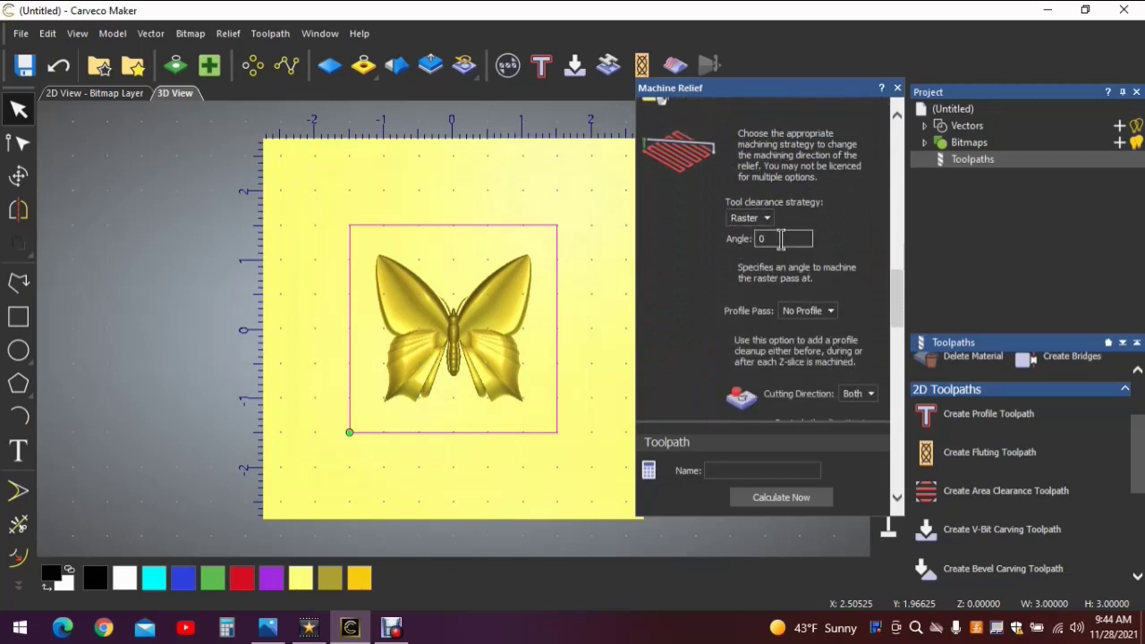
pyautogui.scroll(-2, 750, 306)
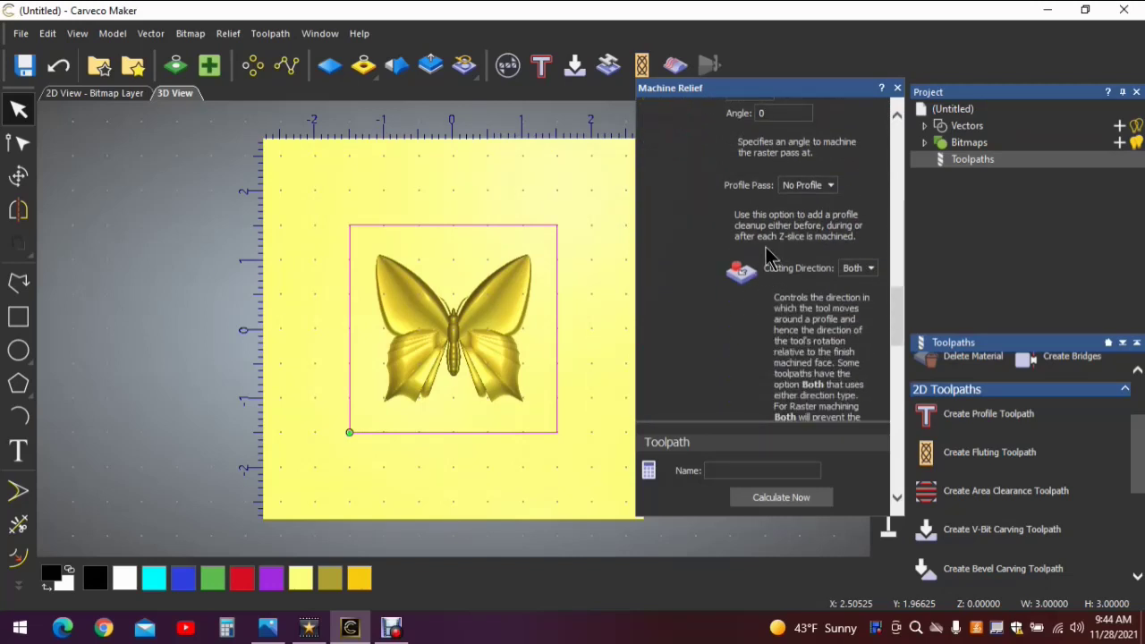
pyautogui.scroll(-2, 756, 277)
pyautogui.scroll(-5, 729, 334)
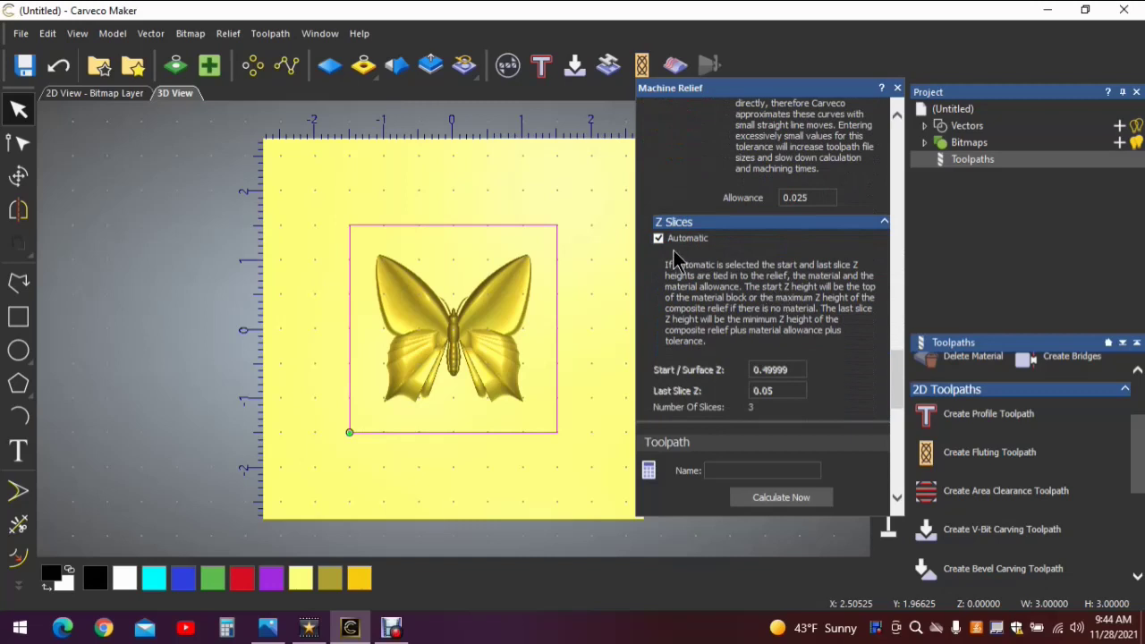
pyautogui.scroll(-1, 746, 263)
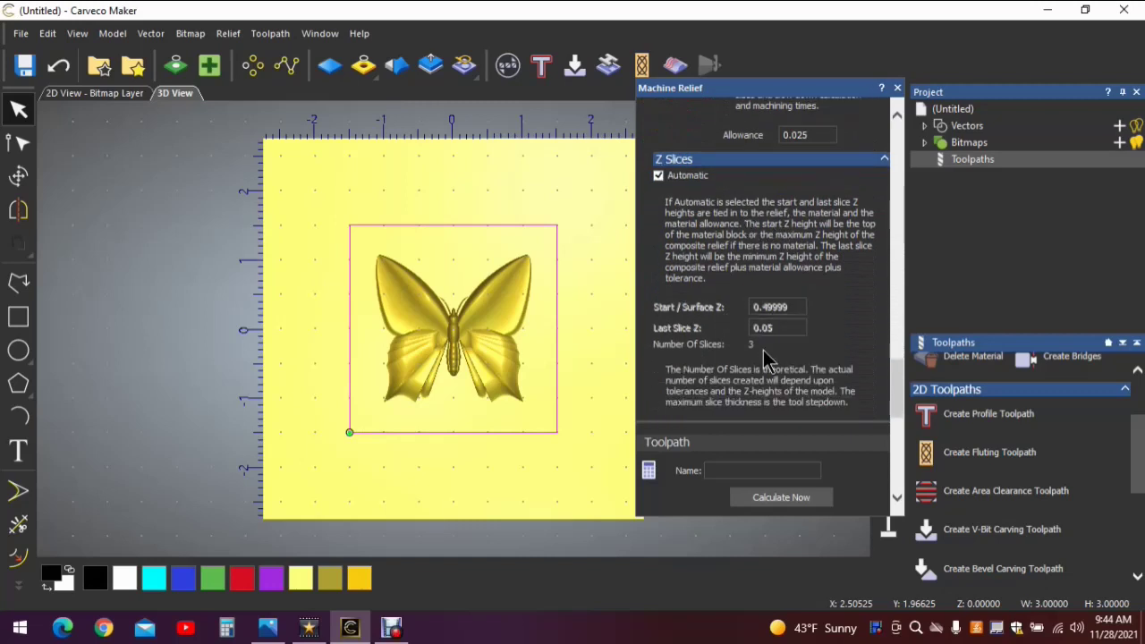
pyautogui.scroll(-1, 788, 291)
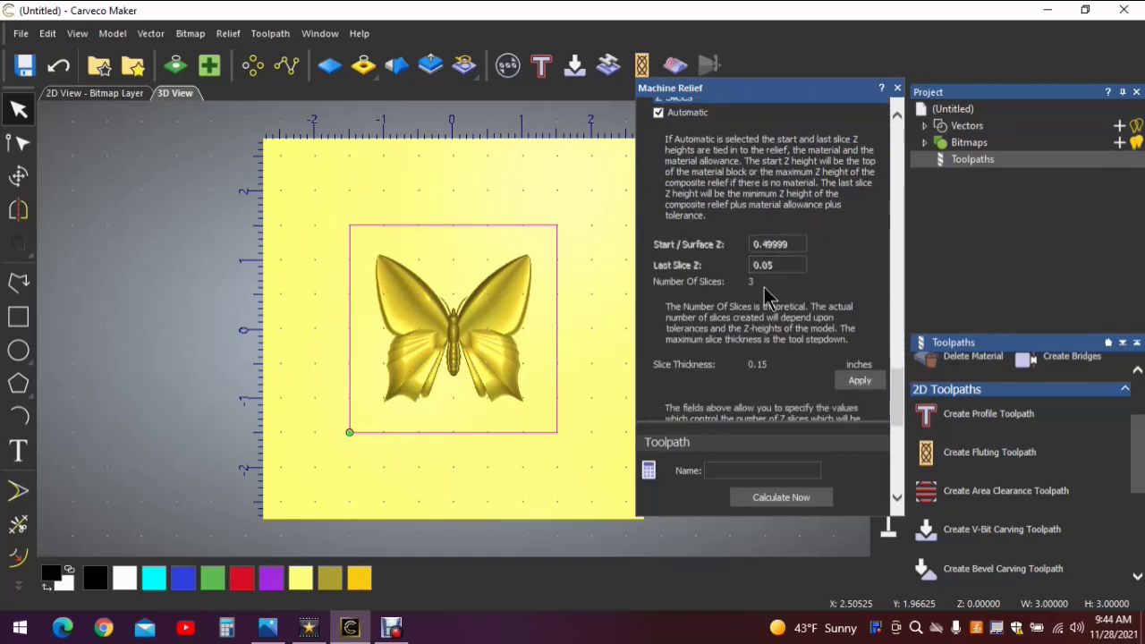
pyautogui.scroll(-2, 810, 286)
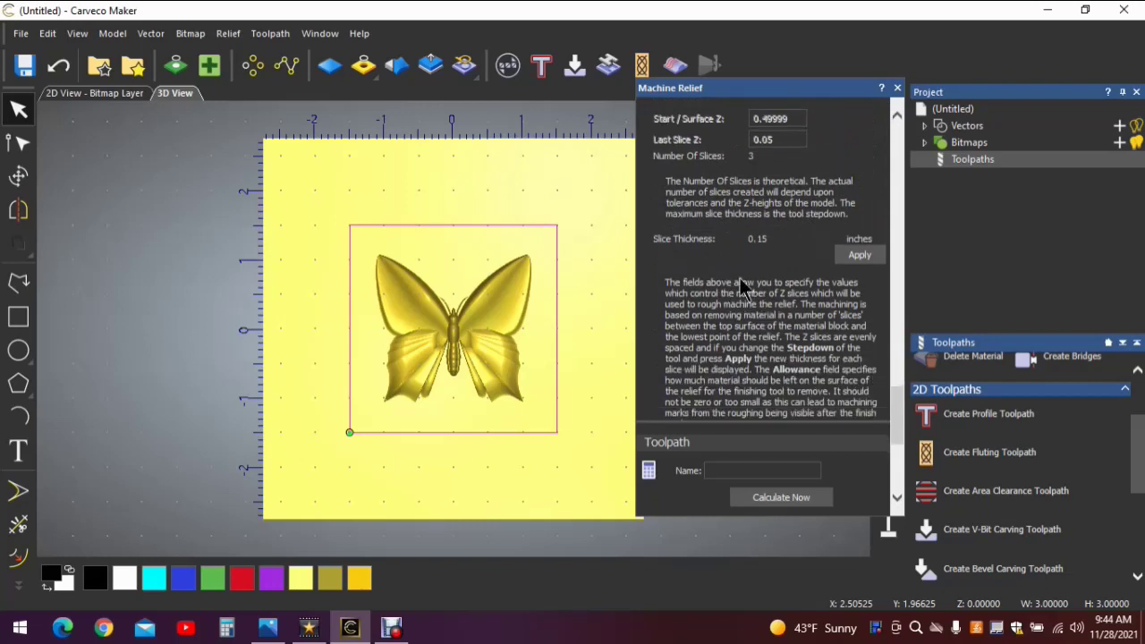
pyautogui.scroll(-5, 742, 286)
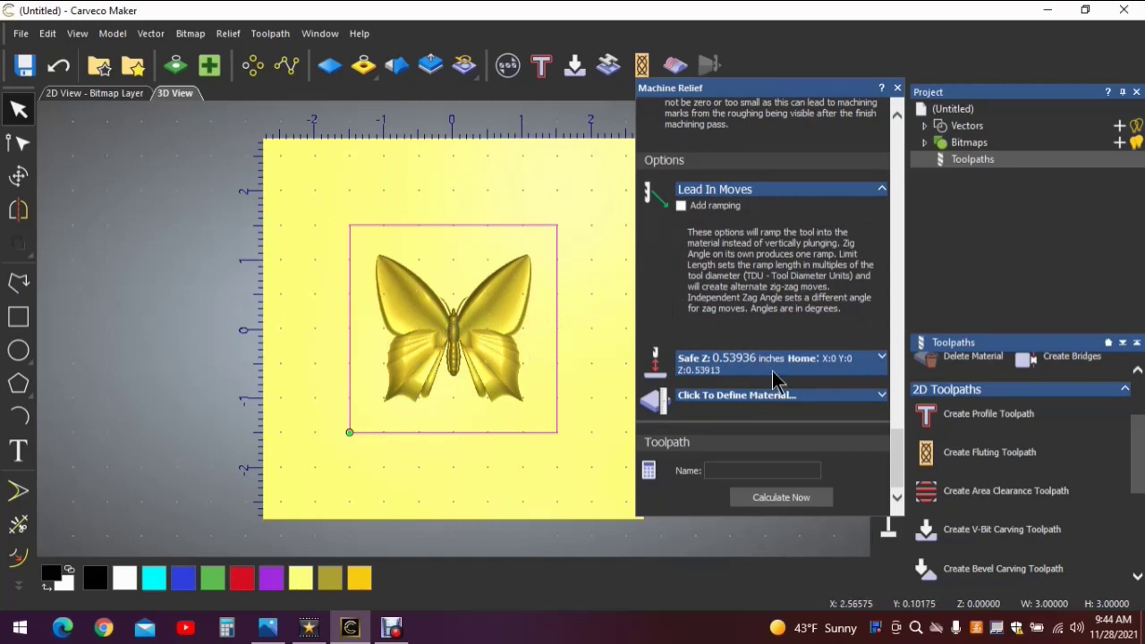
# Step: Set the relief toolpath's Safe Z height to 0.25 inches
pyautogui.click(883, 362)
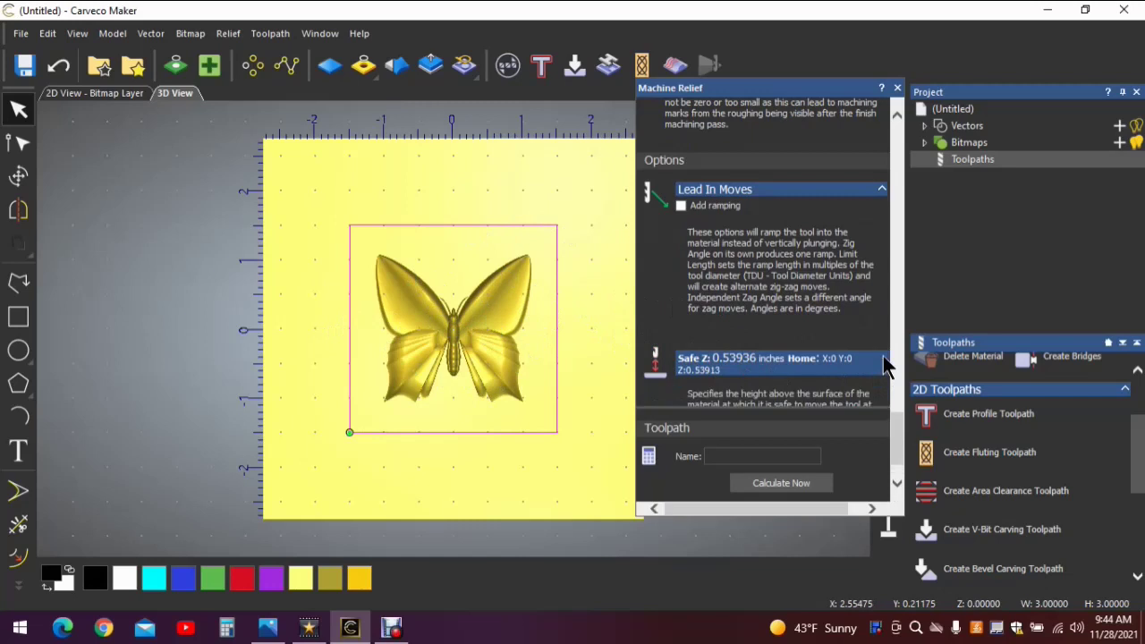
pyautogui.scroll(-3, 883, 363)
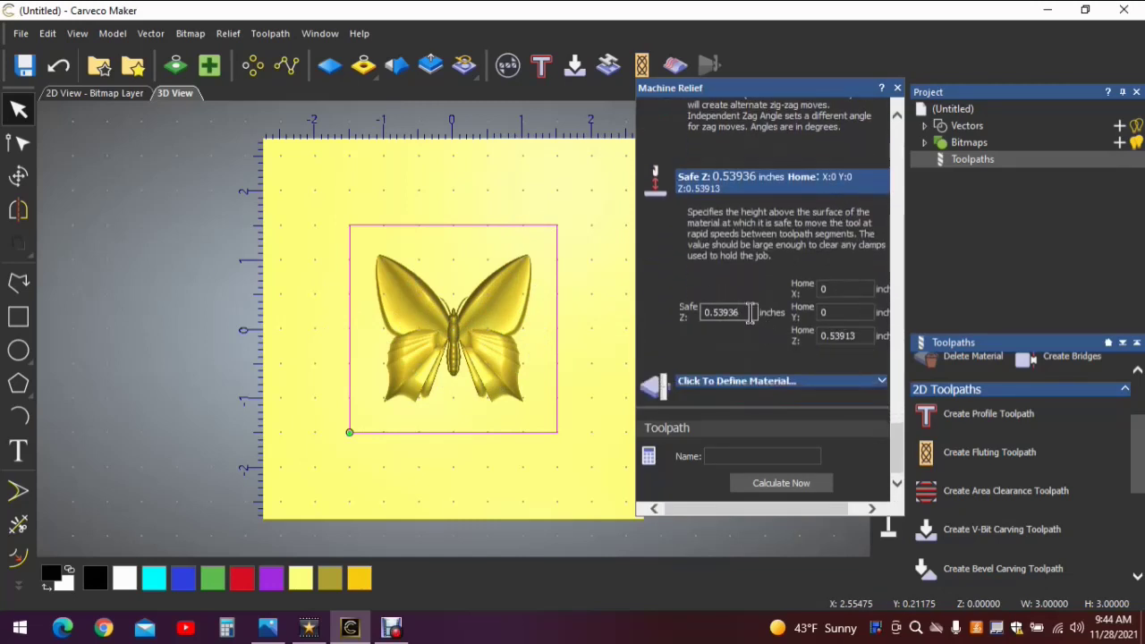
pyautogui.click(743, 312)
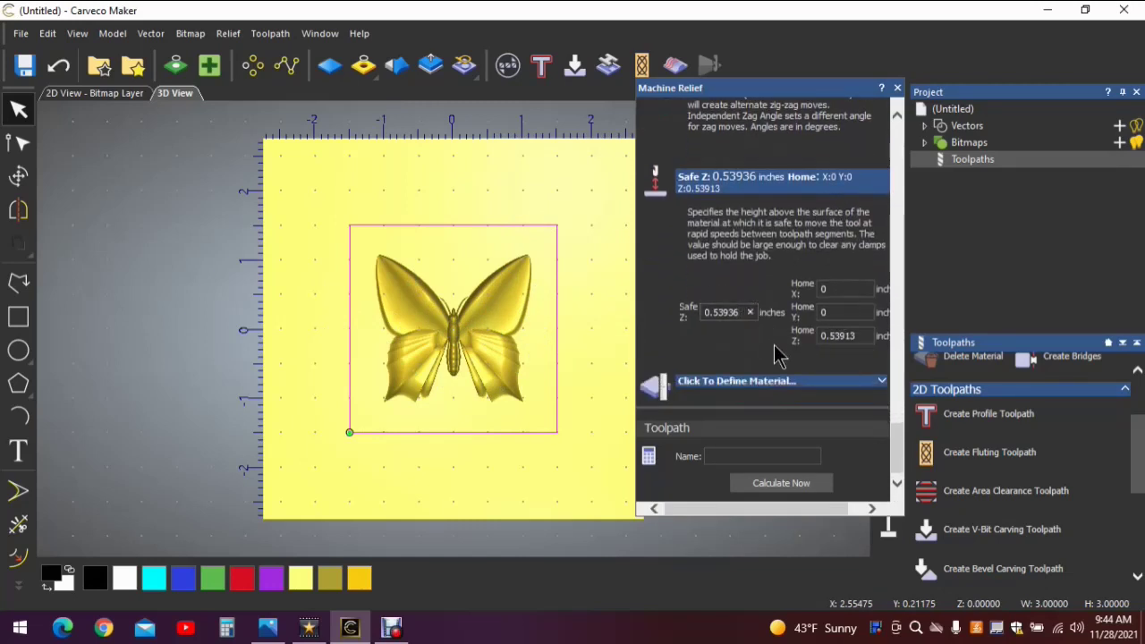
pyautogui.press('BackSpace')
pyautogui.press('BackSpace')
pyautogui.press('BackSpace')
pyautogui.press('BackSpace')
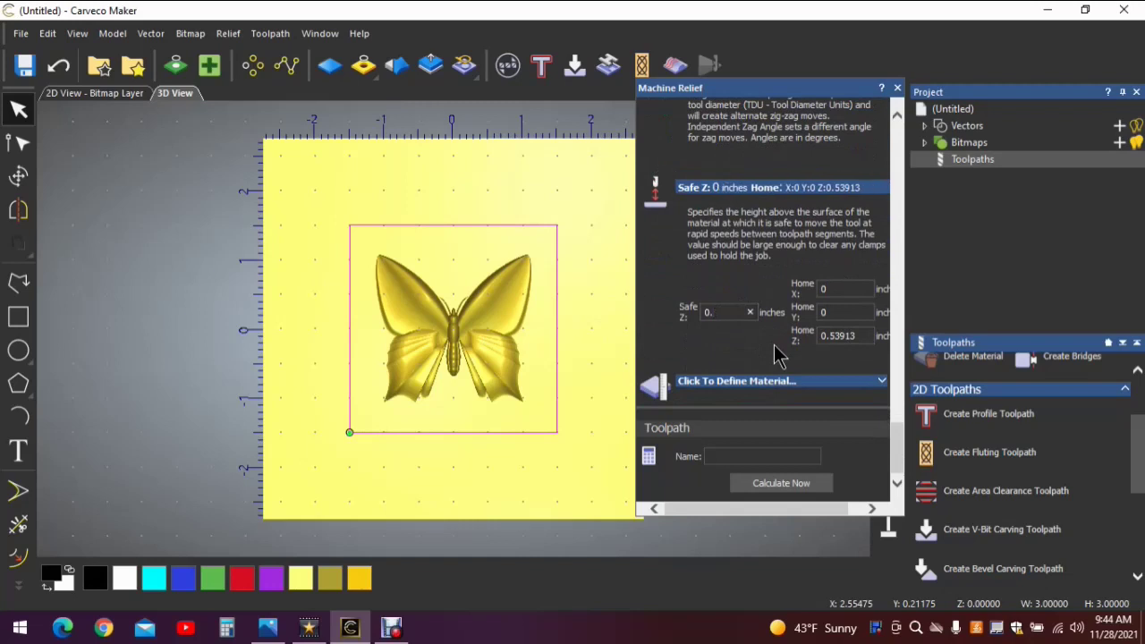
pyautogui.write('25')
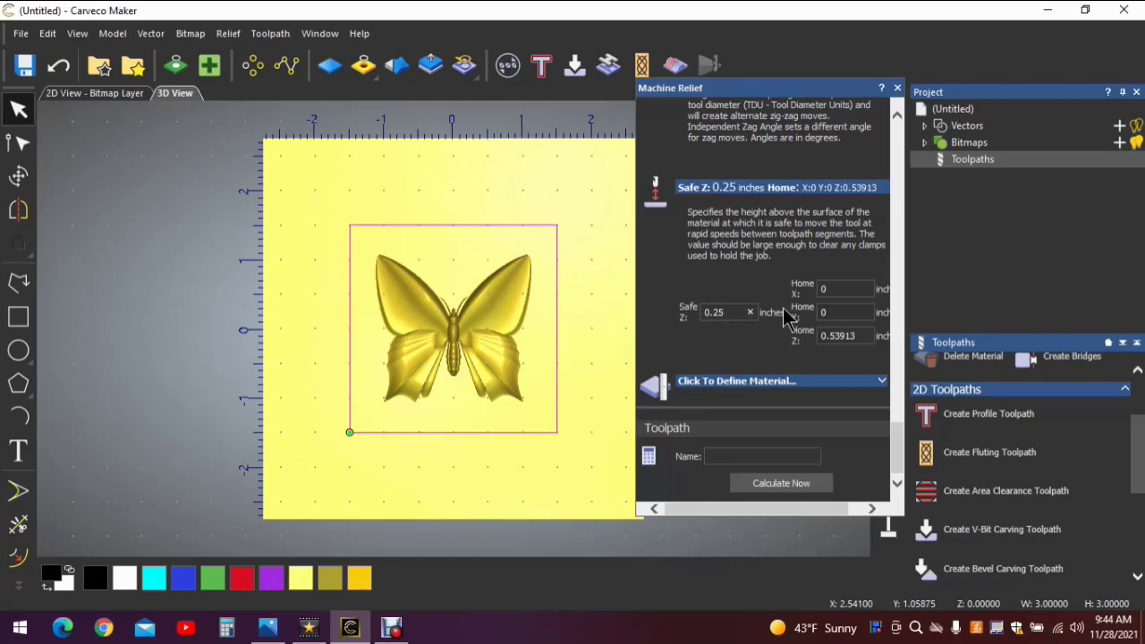
# Step: Define the material for the relief toolpath with a thickness of 0.75 inches
pyautogui.click(881, 384)
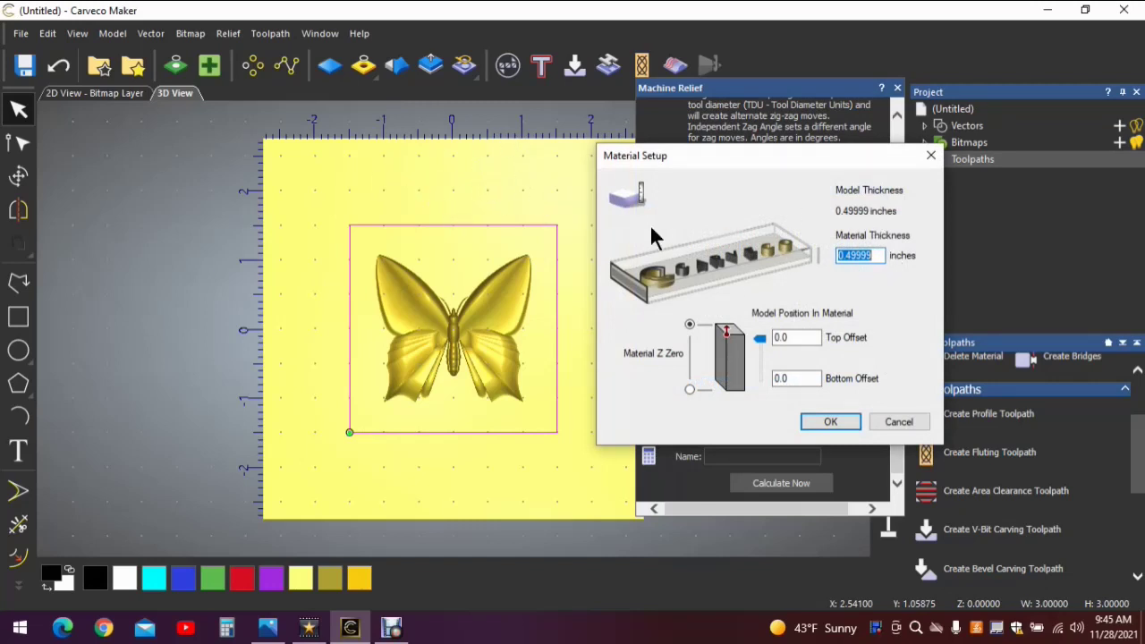
pyautogui.write('.75')
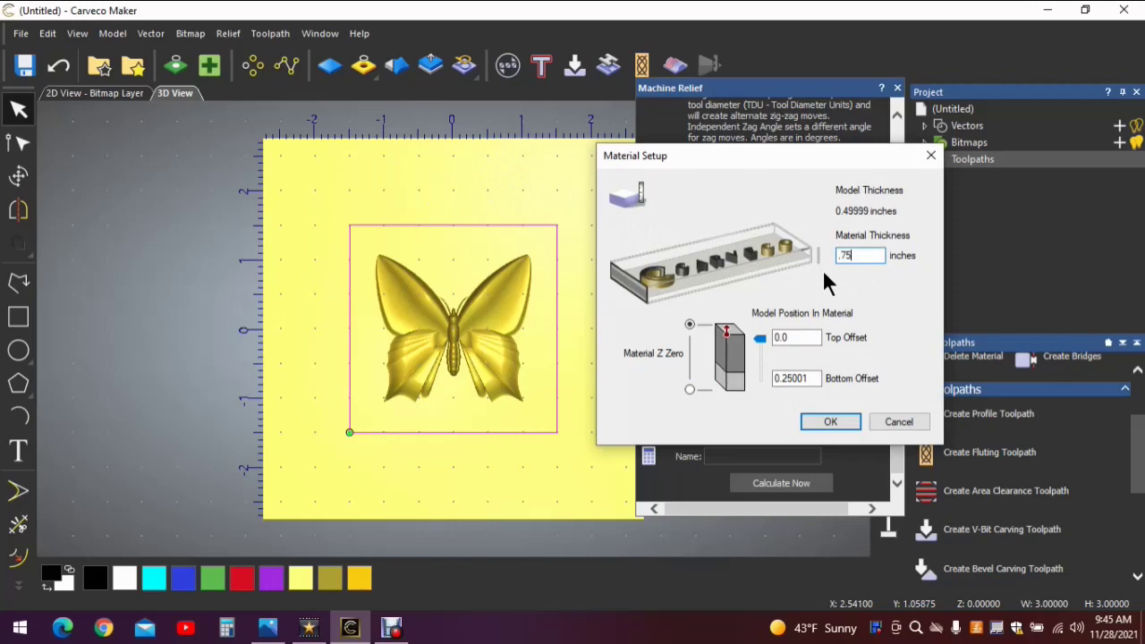
pyautogui.click(817, 422)
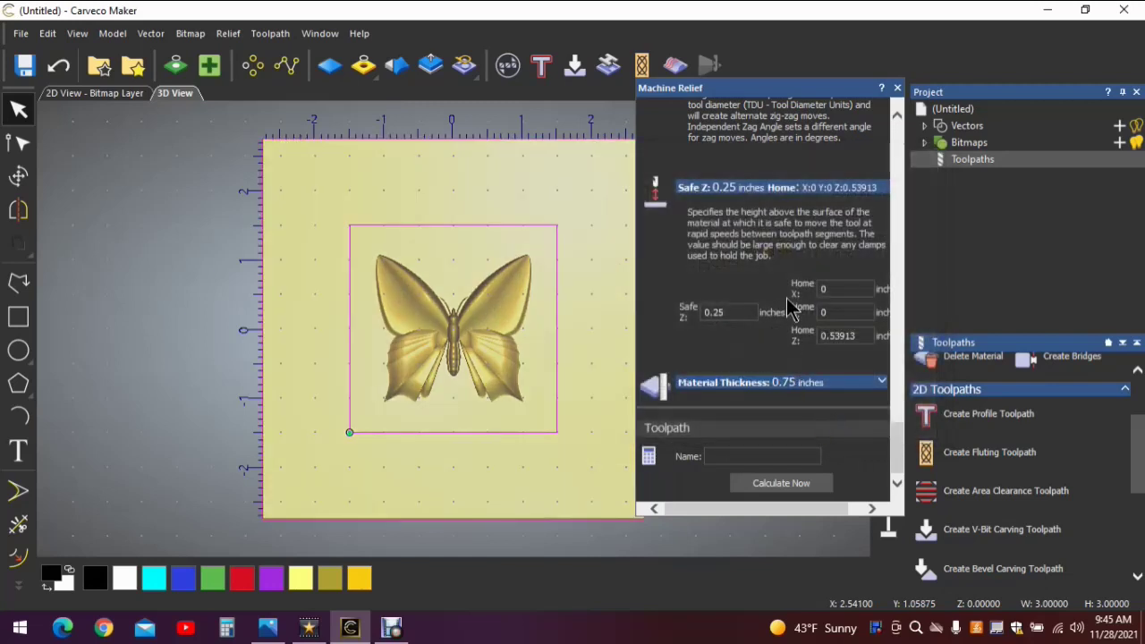
# Step: Name the relief toolpath BUTTERFLY, calculate it and close its settings
pyautogui.click(741, 459)
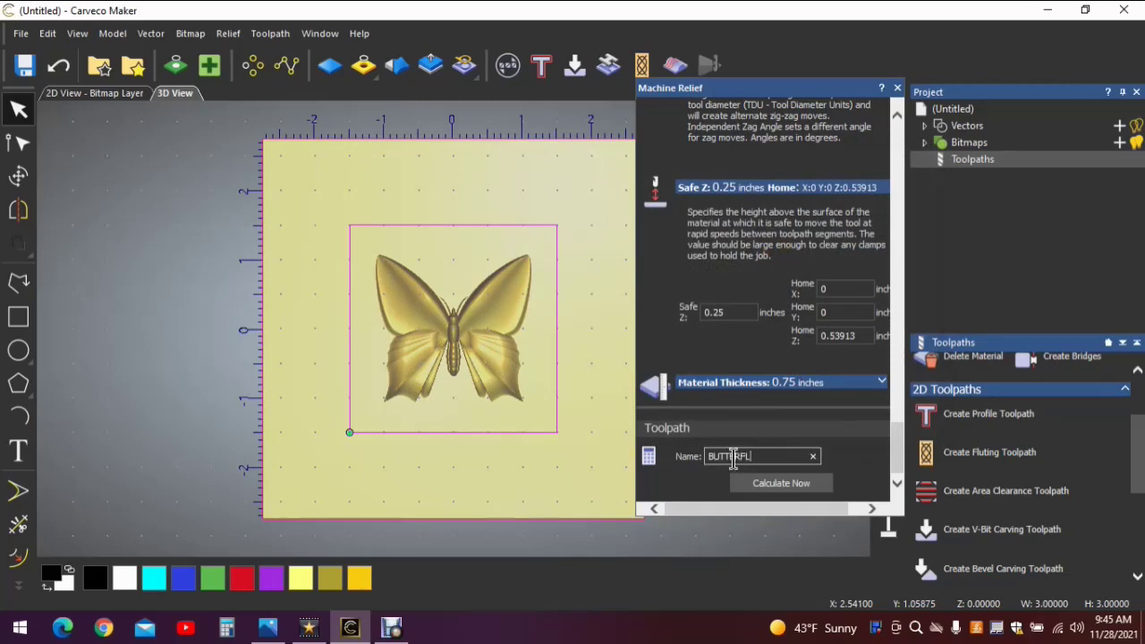
pyautogui.click(804, 485)
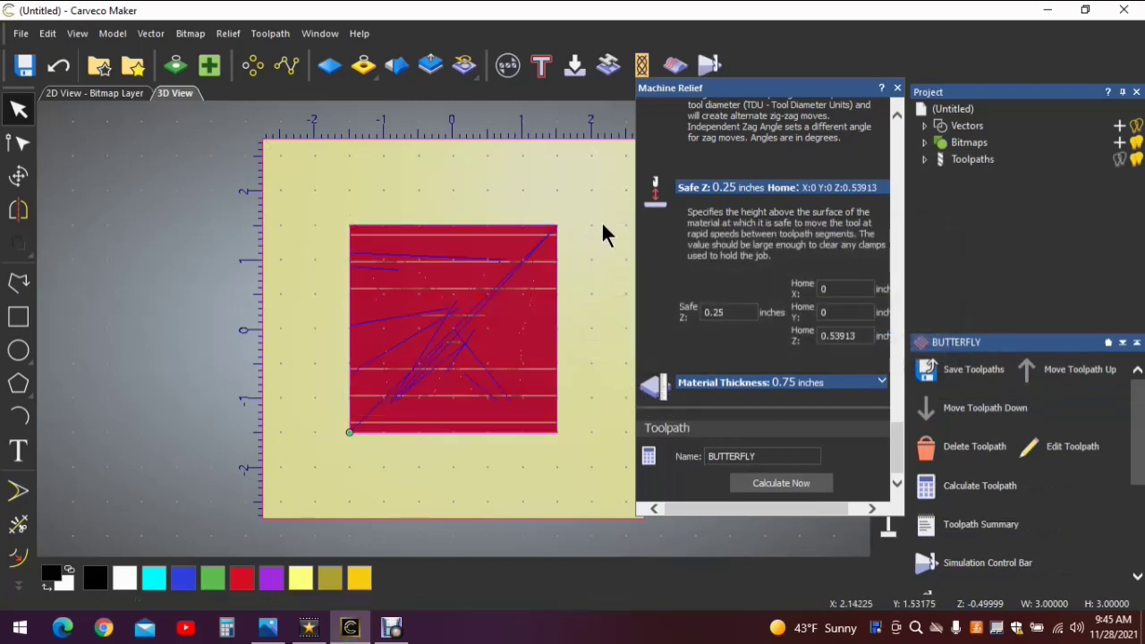
pyautogui.click(898, 87)
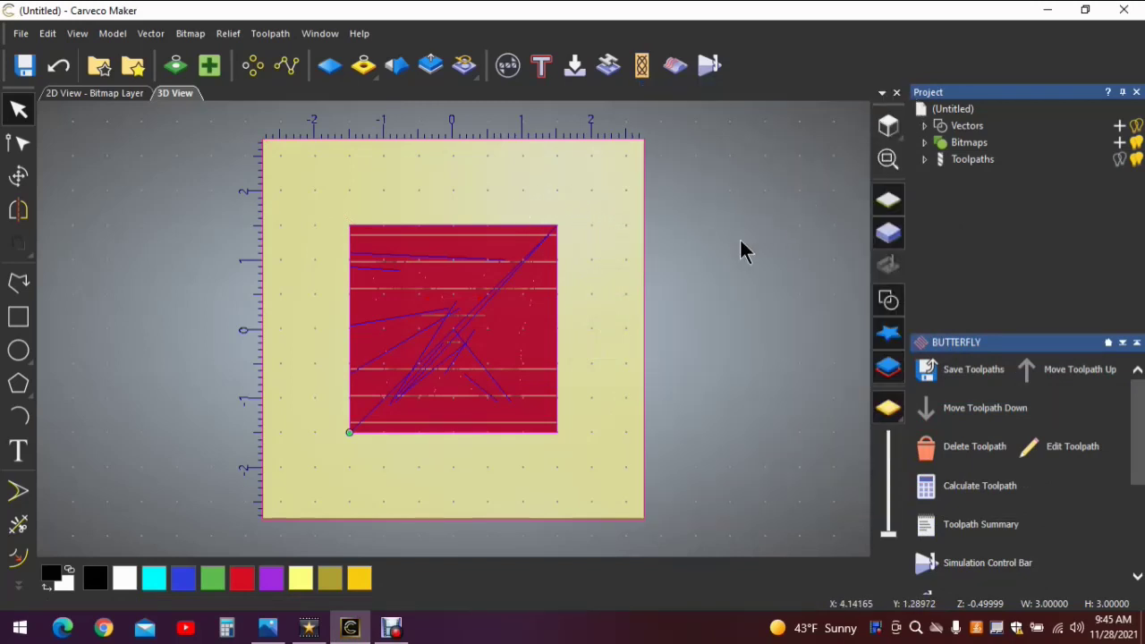
# Step: Simulate all toolpaths and examine the carved butterfly and its recess from several angles
pyautogui.doubleClick(975, 161)
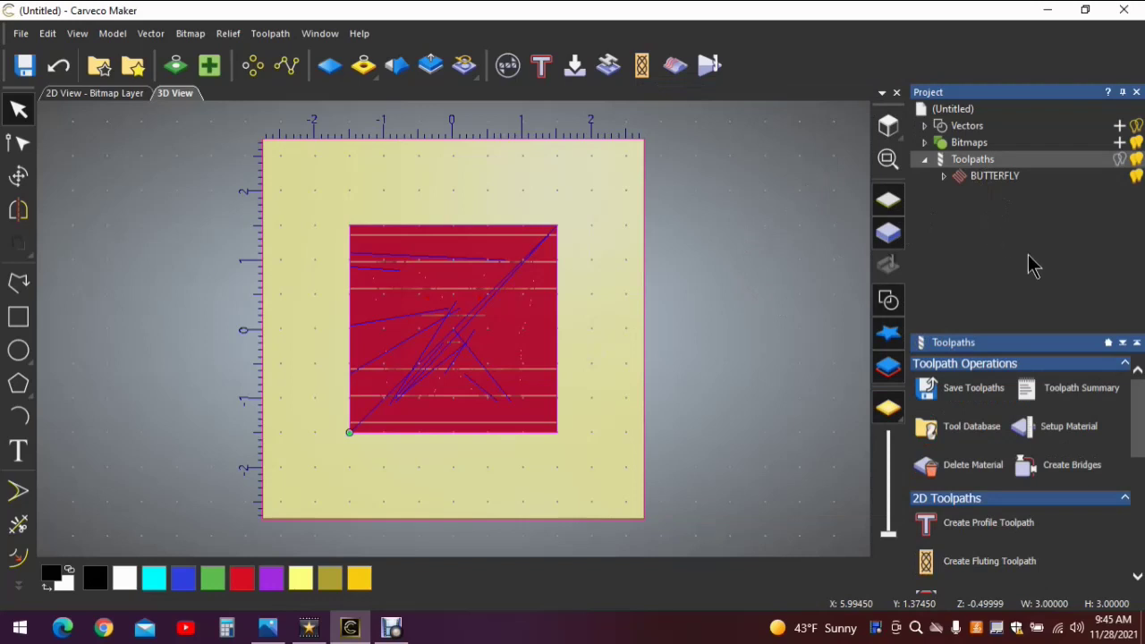
pyautogui.scroll(-5, 985, 409)
pyautogui.scroll(-1, 995, 433)
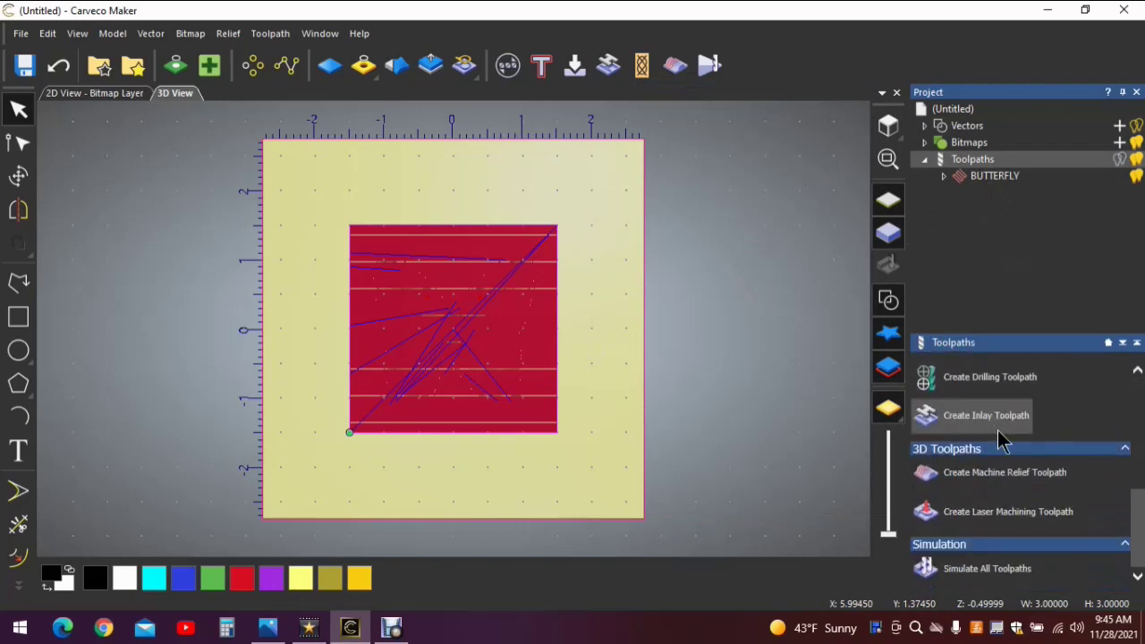
pyautogui.click(1002, 577)
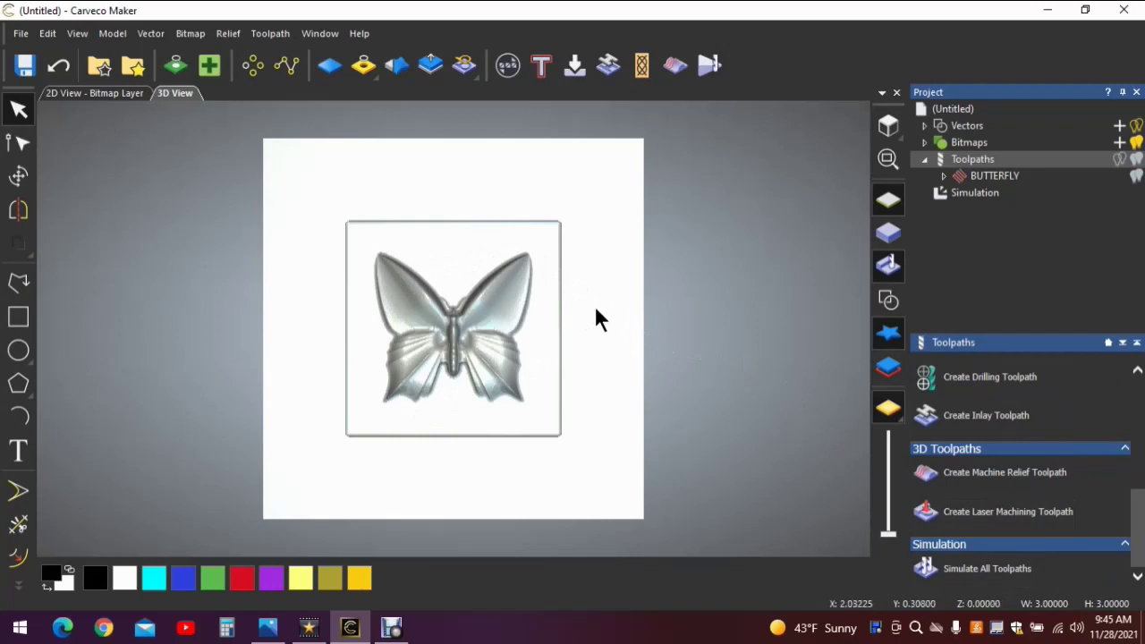
pyautogui.moveTo(617, 313); pyautogui.dragTo(377, 331)
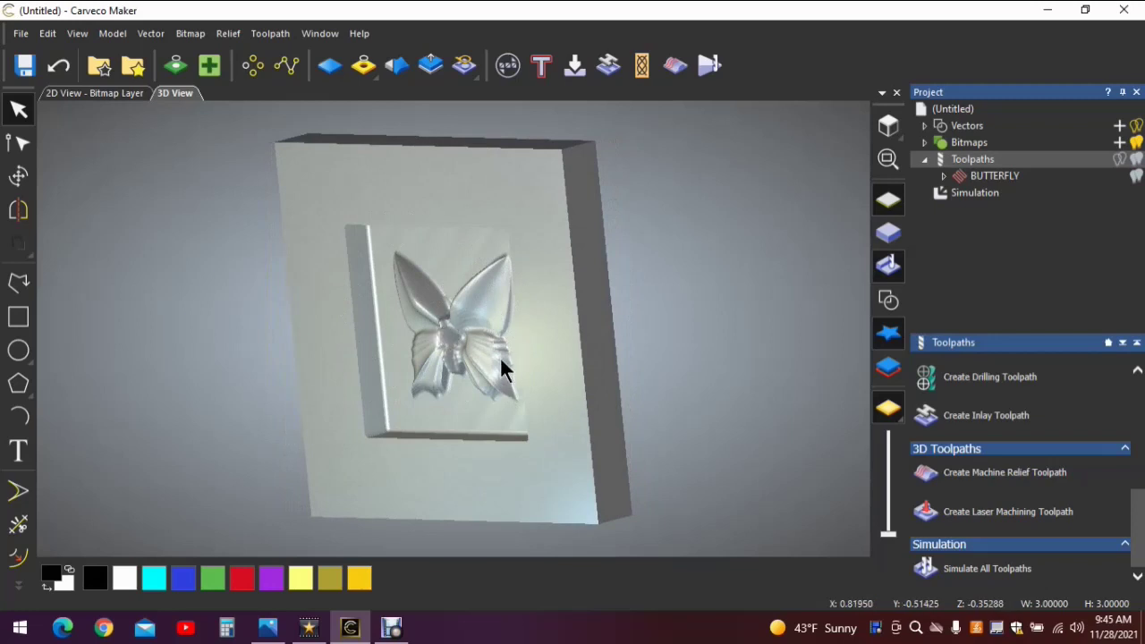
pyautogui.moveTo(491, 305); pyautogui.dragTo(631, 269)
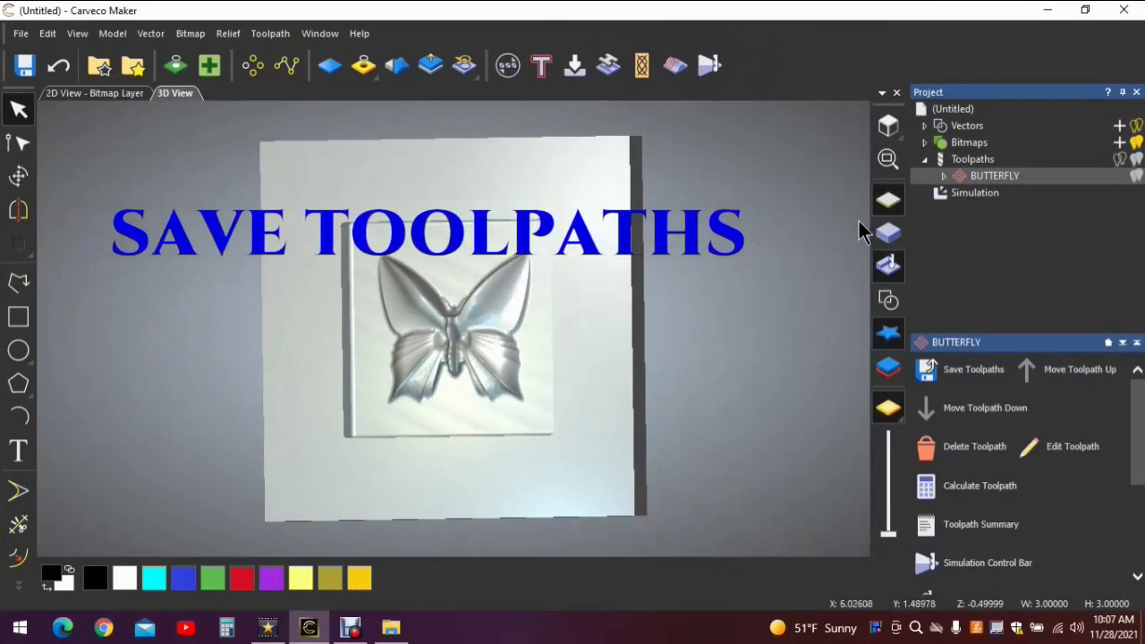
# Step: Delete the simulation from the project
pyautogui.click(973, 194)
pyautogui.rightClick(1017, 261)
pyautogui.click(1012, 266)
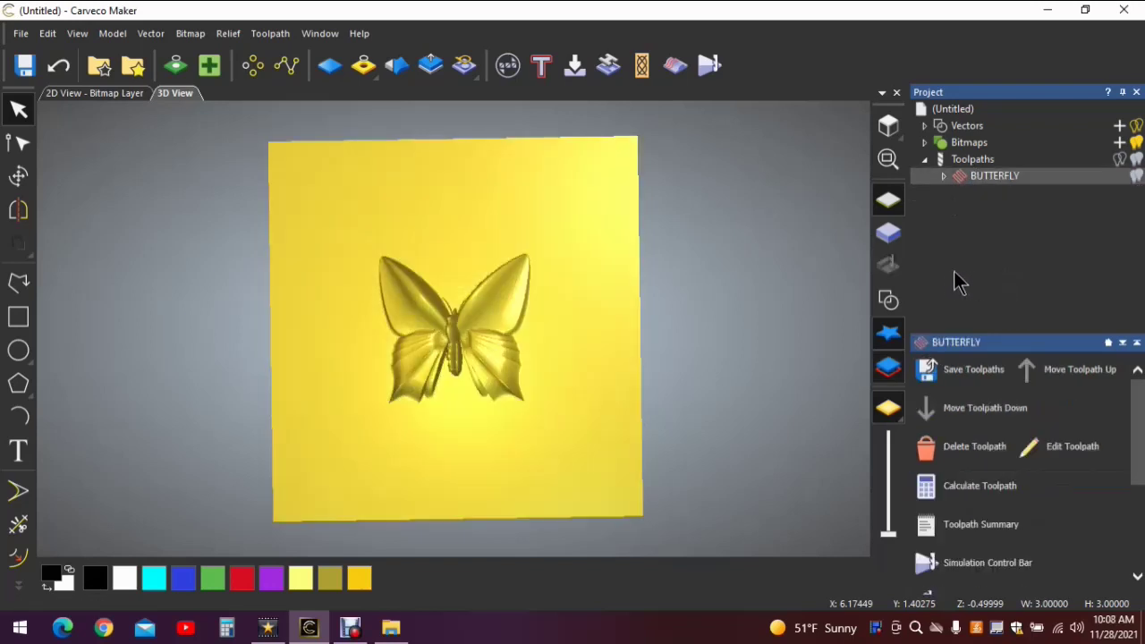
# Step: Reopen the BUTTERFLY toolpath's settings and set the tool number of the Ball Nose 1/8 Inch finishing tool to 2
pyautogui.doubleClick(977, 179)
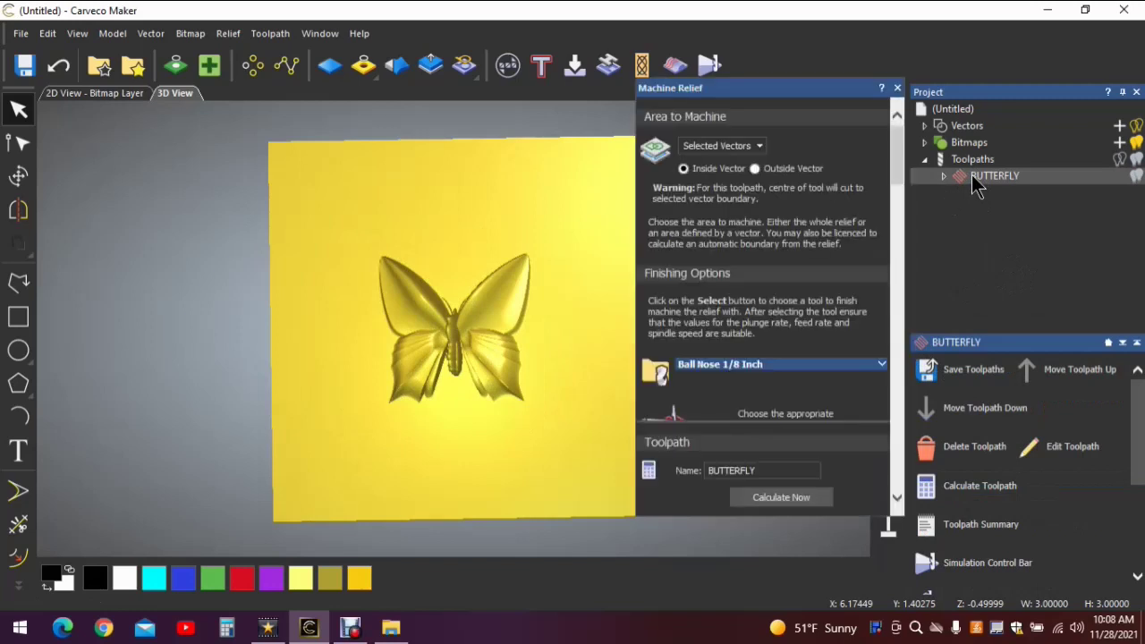
pyautogui.scroll(-3, 753, 239)
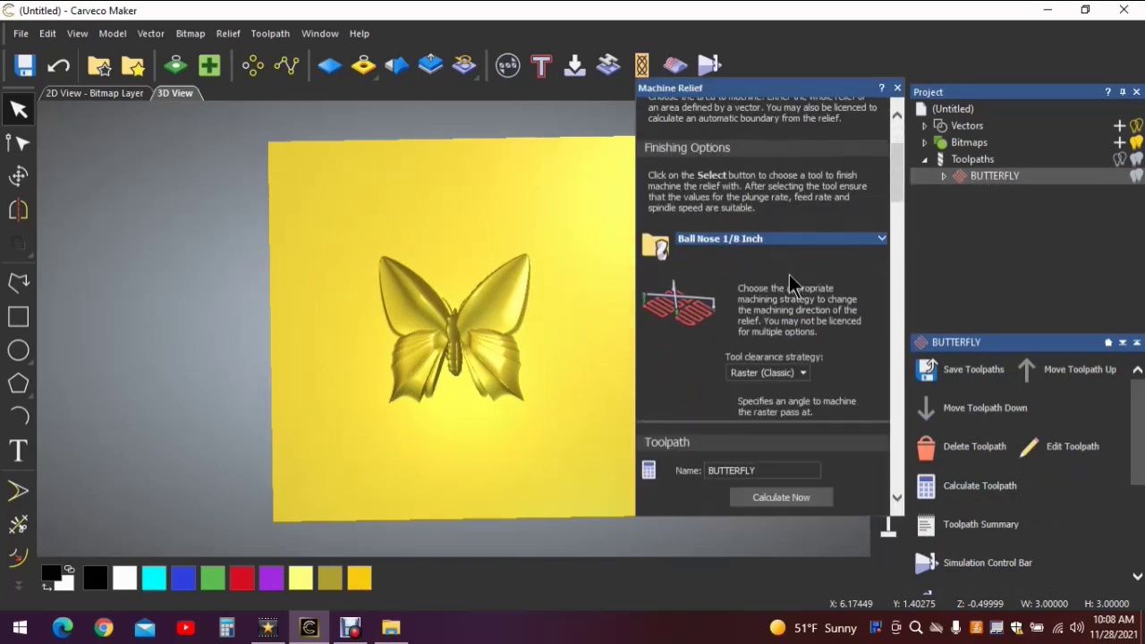
pyautogui.scroll(-1, 788, 276)
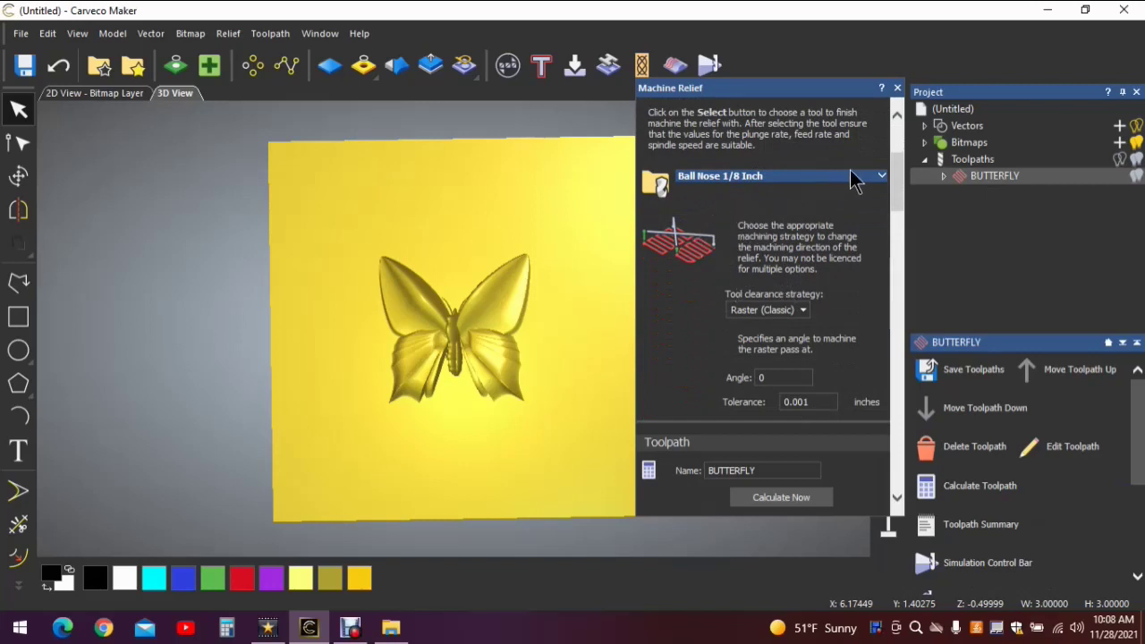
pyautogui.scroll(-3, 734, 279)
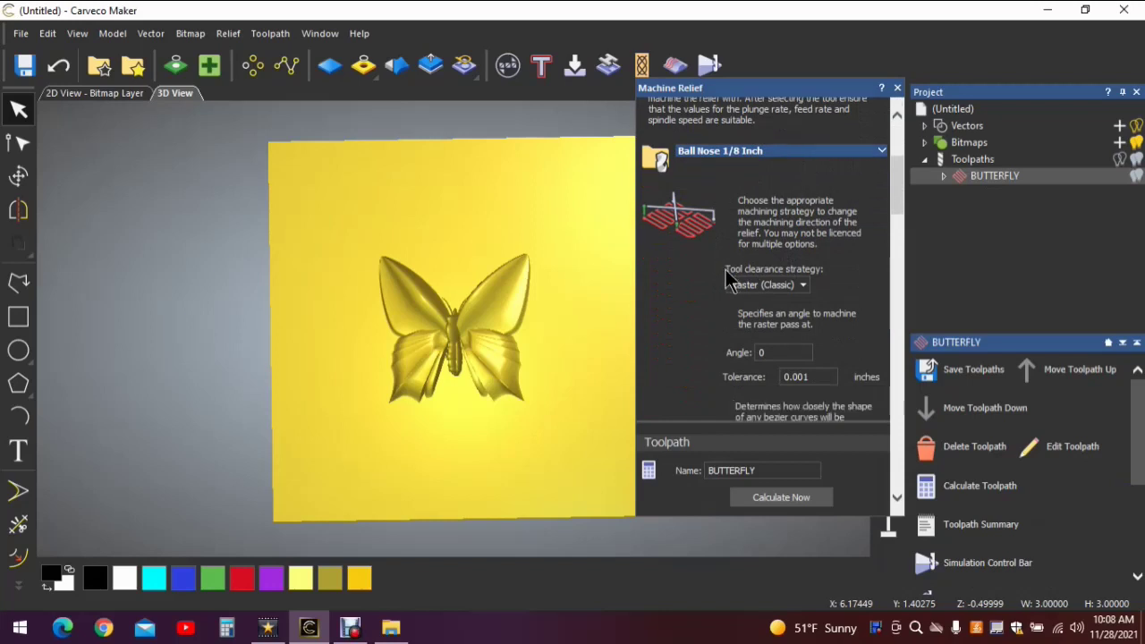
pyautogui.scroll(4, 725, 269)
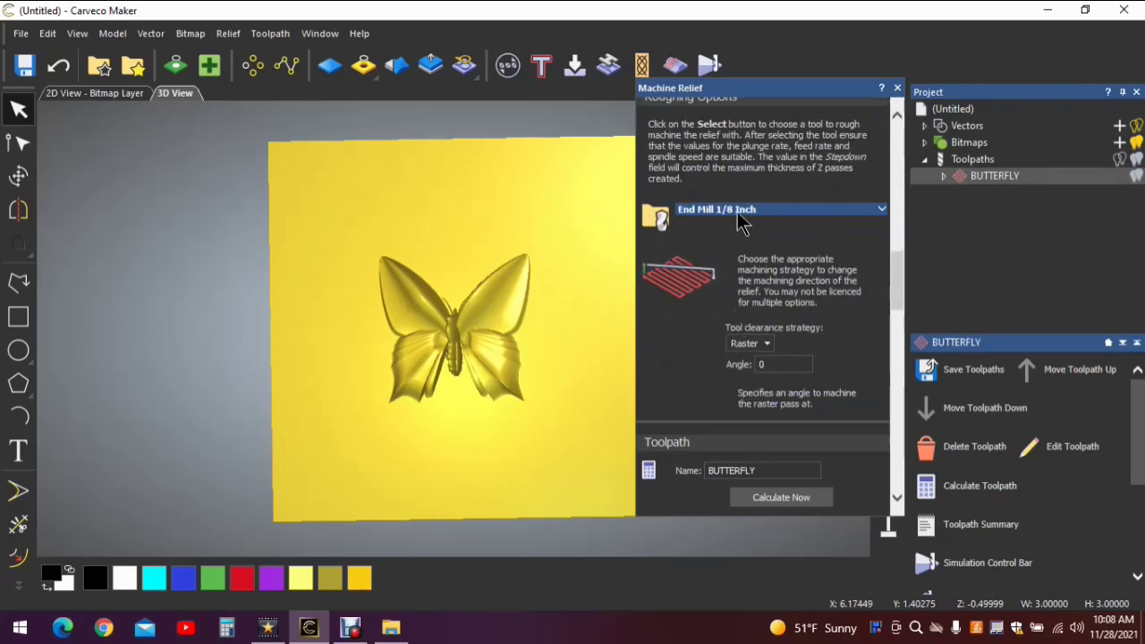
pyautogui.scroll(3, 805, 239)
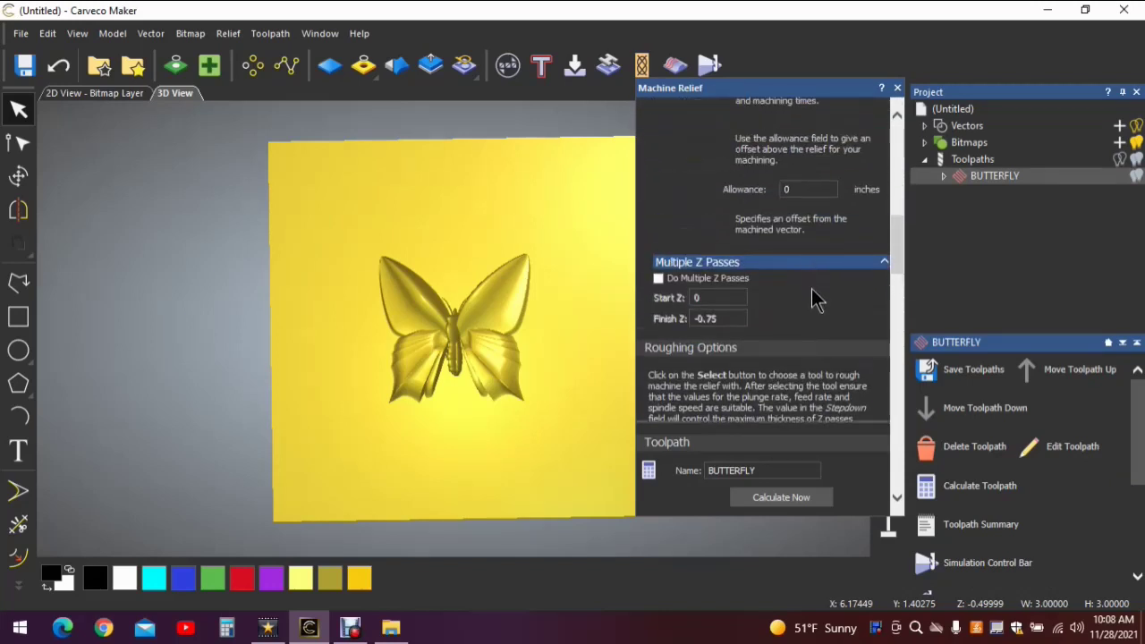
pyautogui.scroll(-8, 811, 294)
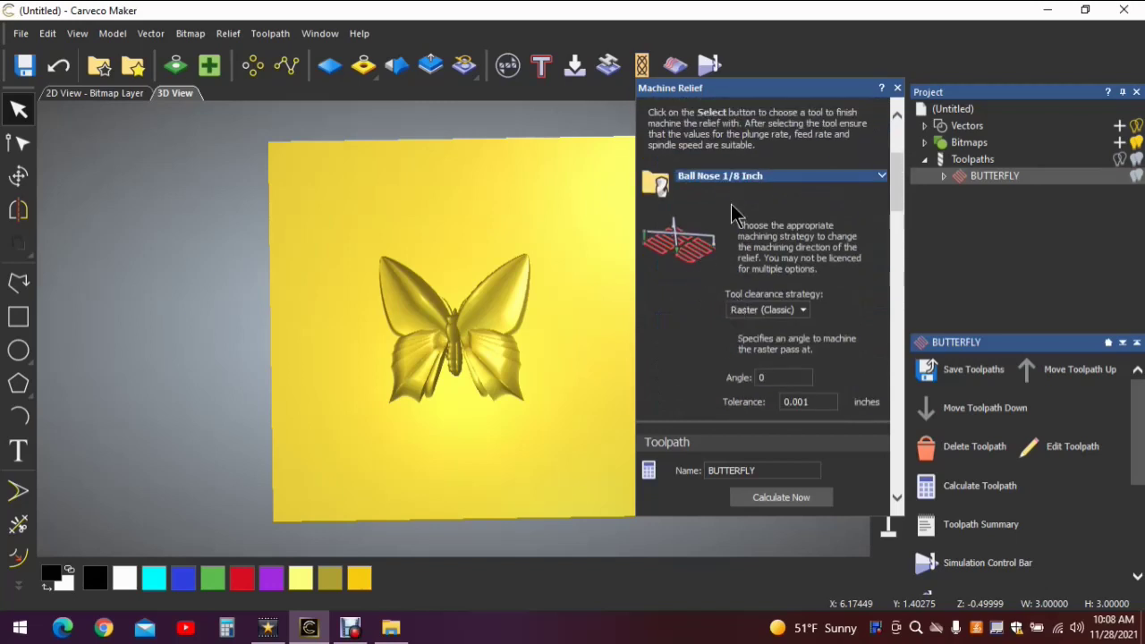
pyautogui.click(865, 178)
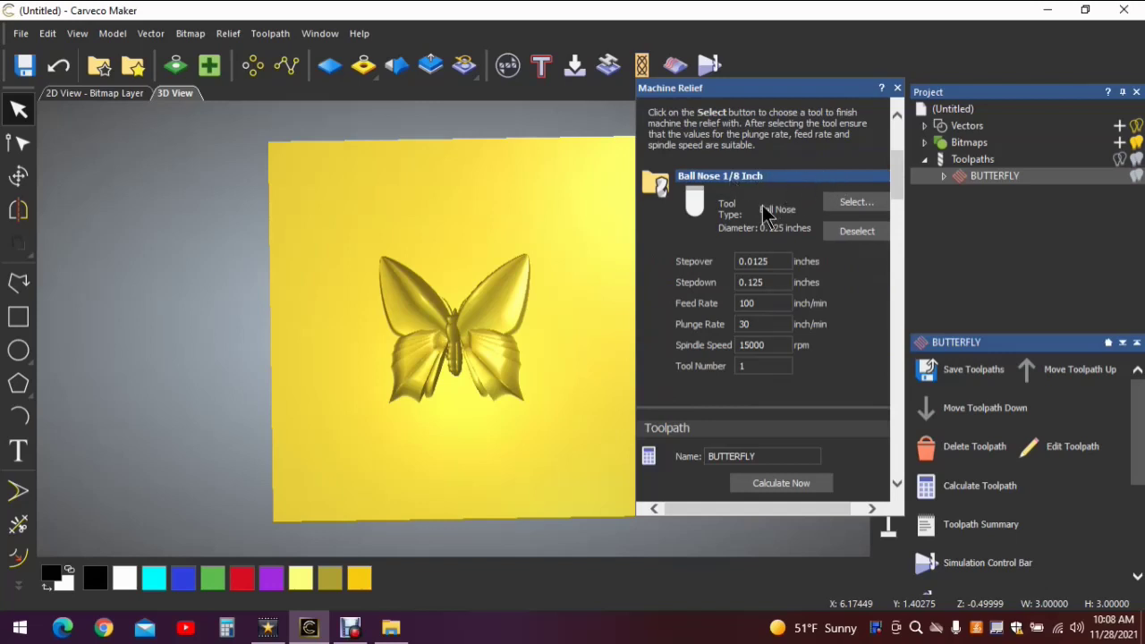
pyautogui.click(803, 182)
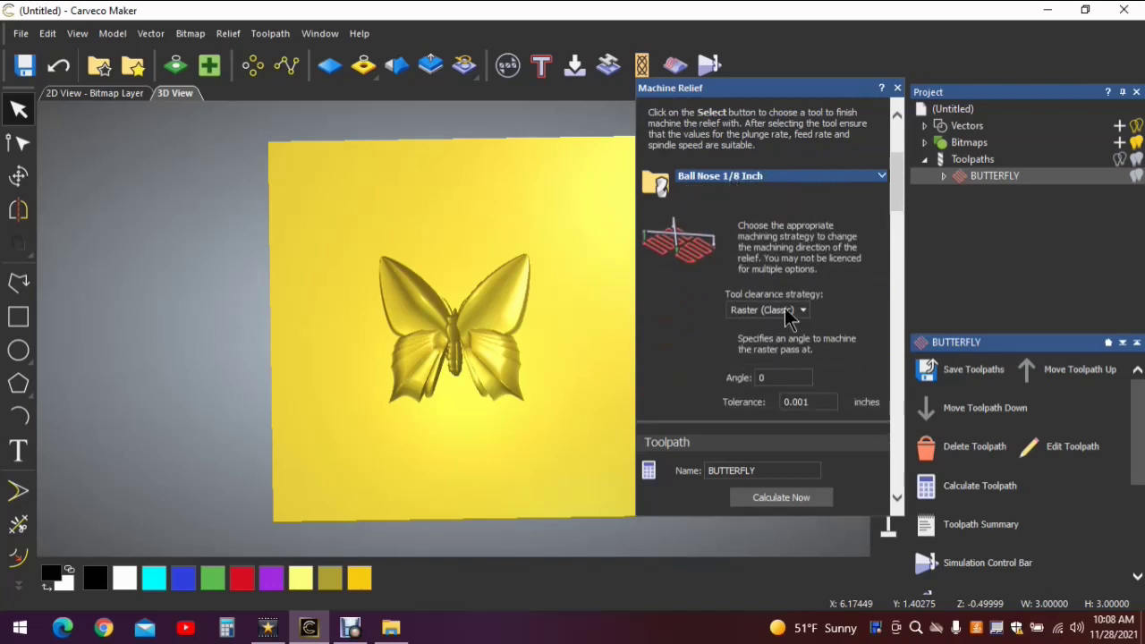
pyautogui.click(875, 182)
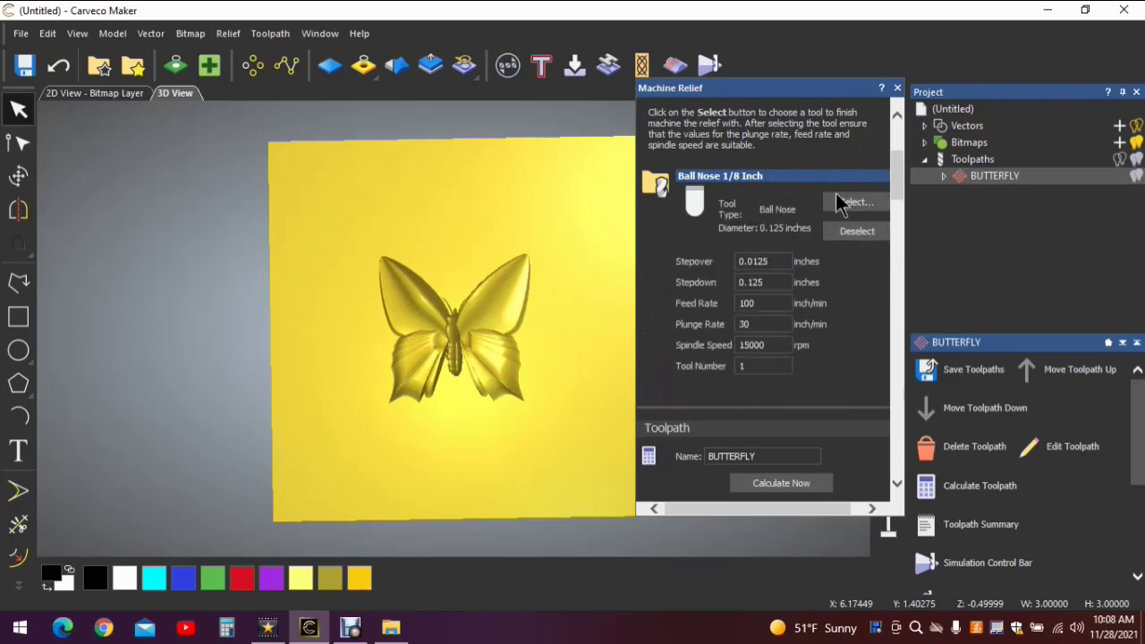
pyautogui.click(756, 367)
# Step: Recalculate the BUTTERFLY toolpath with the edited tool number and close its settings
pyautogui.scroll(-5, 828, 358)
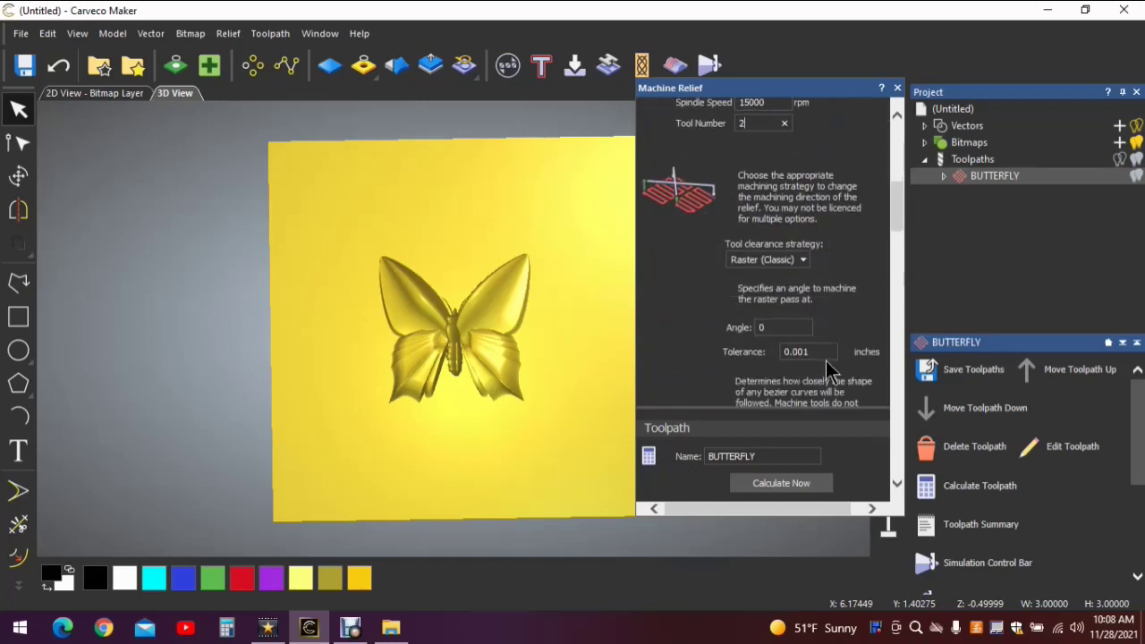
pyautogui.scroll(-3, 810, 340)
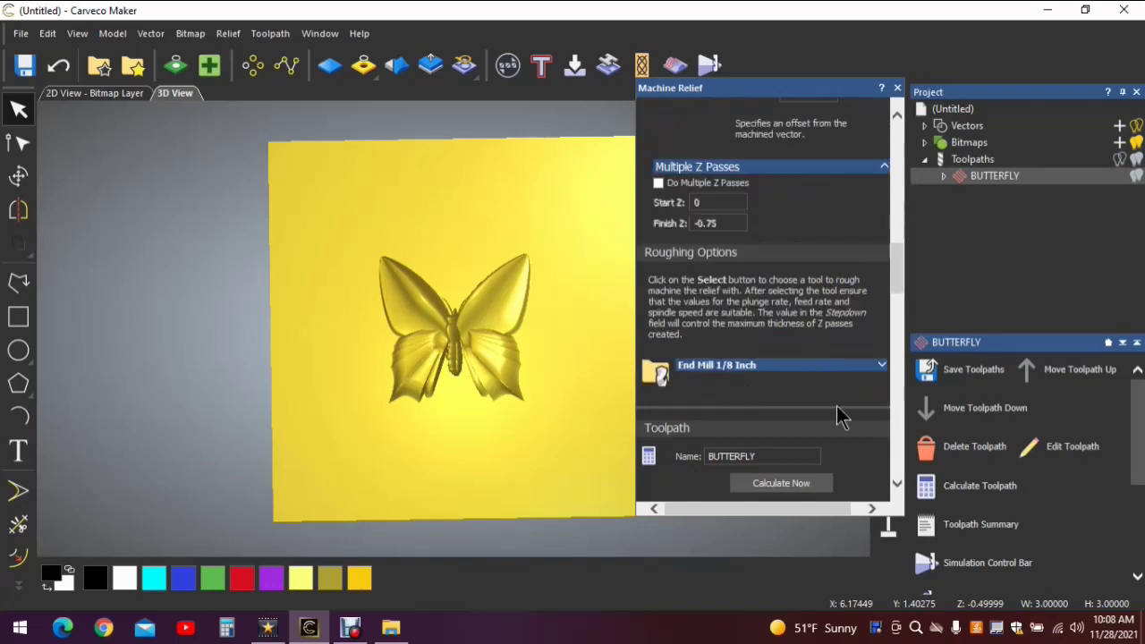
pyautogui.click(772, 483)
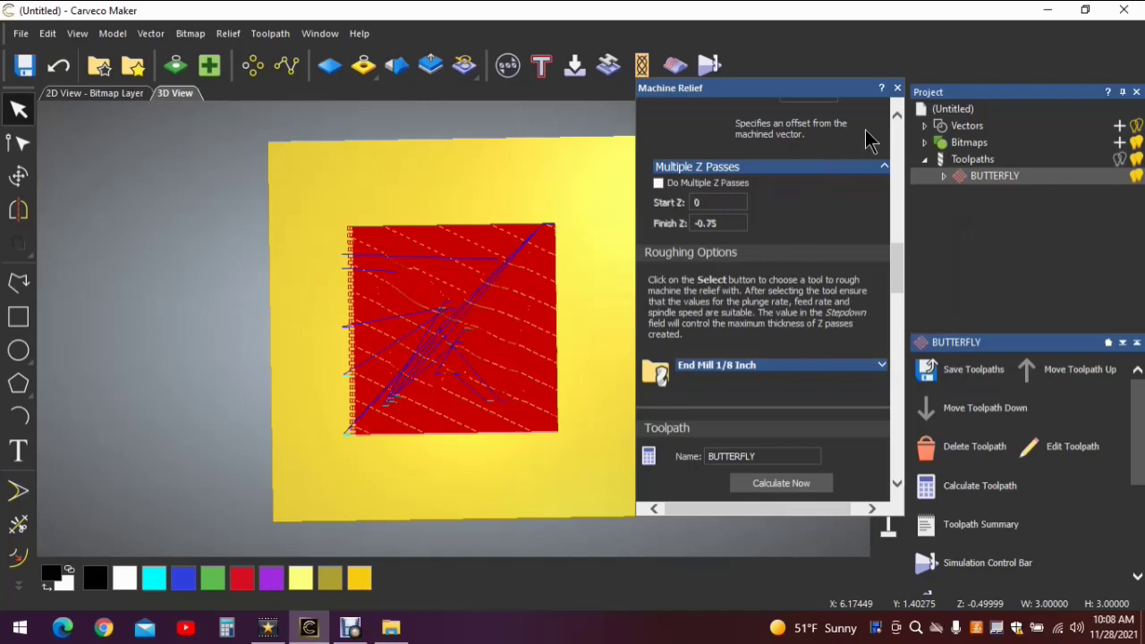
pyautogui.click(898, 88)
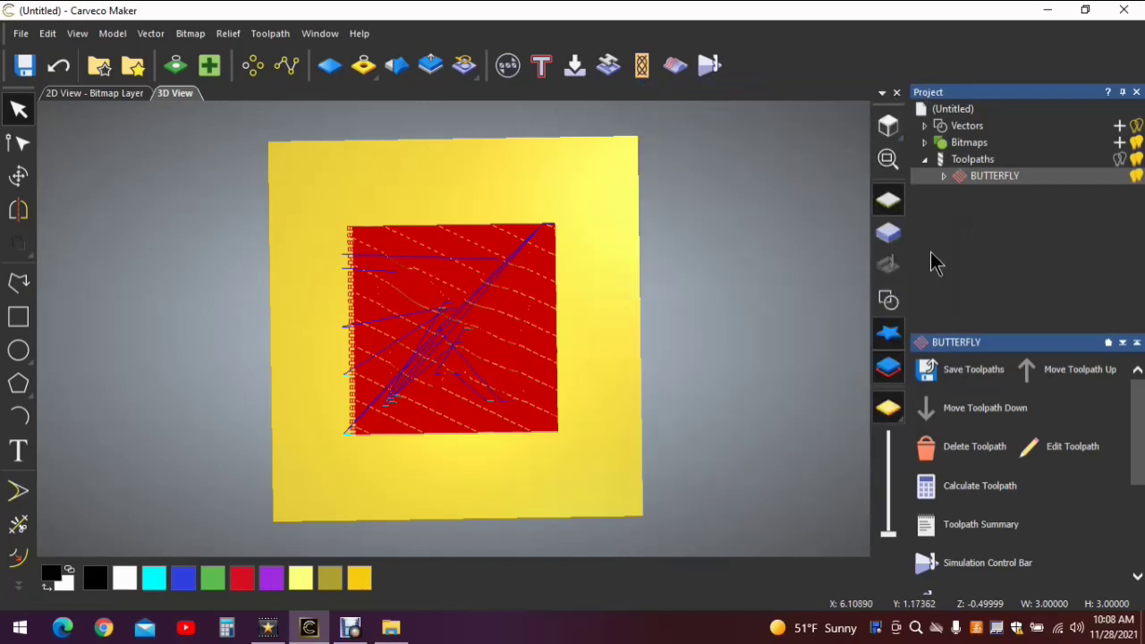
# Step: Simulate the recalculated BUTTERFLY toolpath to check the carving, and delete that simulation
pyautogui.rightClick(982, 178)
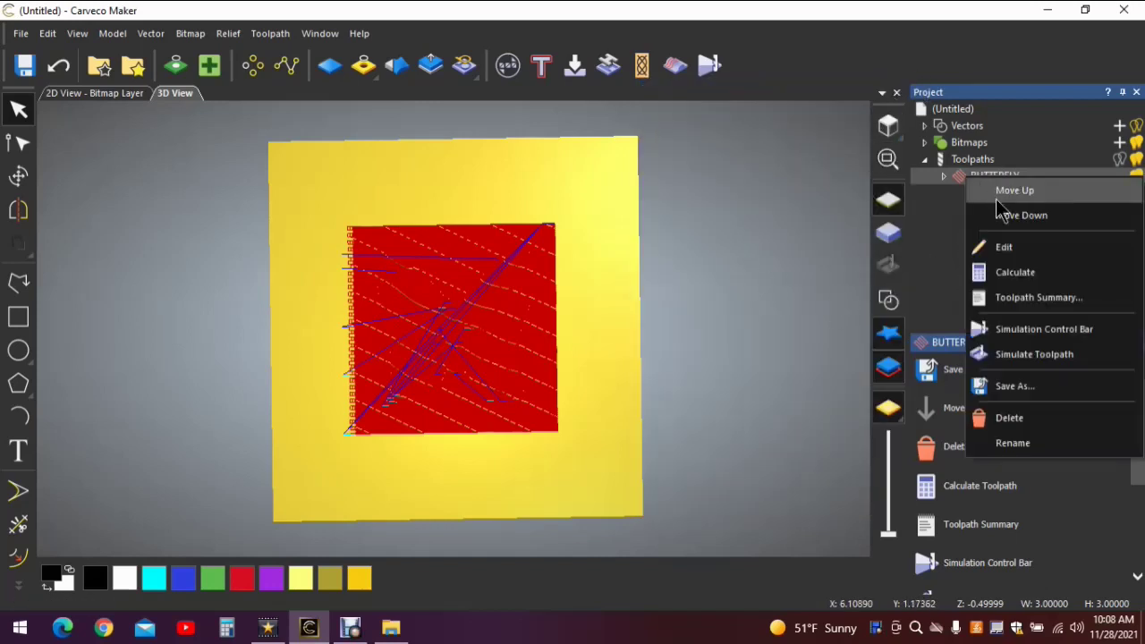
pyautogui.click(1046, 362)
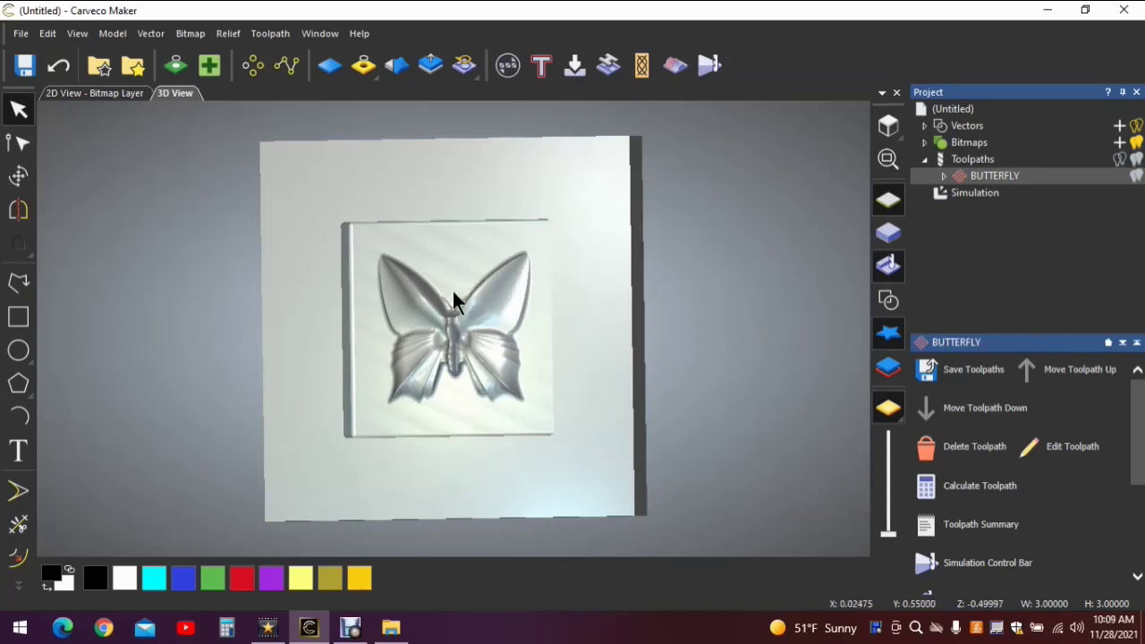
pyautogui.rightClick(980, 192)
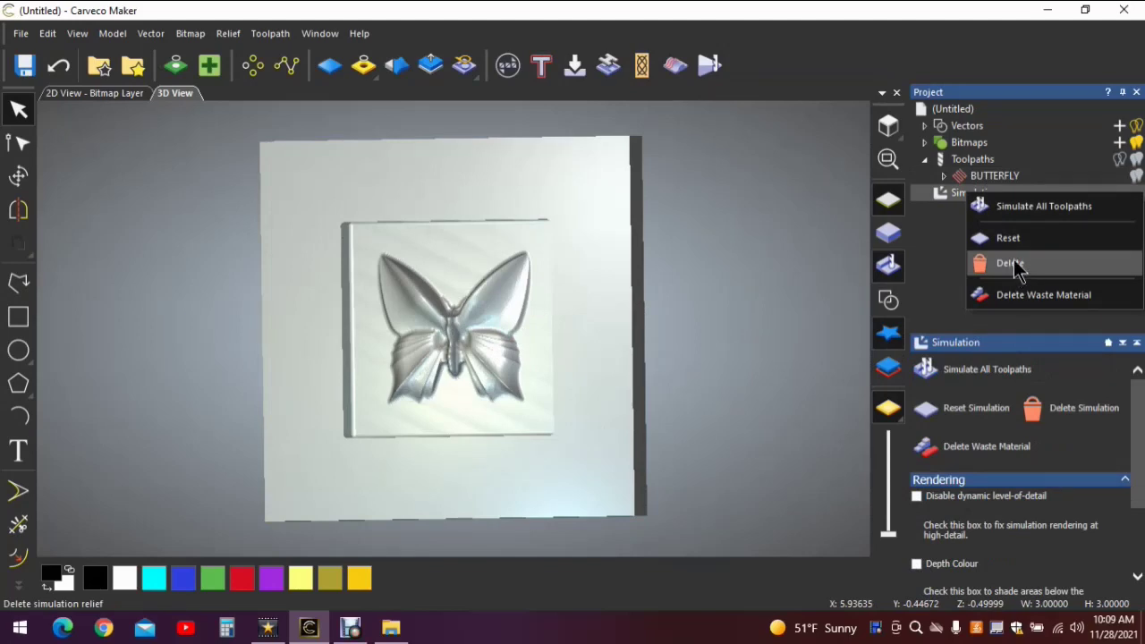
pyautogui.click(1014, 266)
# Step: Save the roughing and finishing toolpaths in one file named BUTTERFLY on the desktop, overwriting the existing file
pyautogui.click(962, 370)
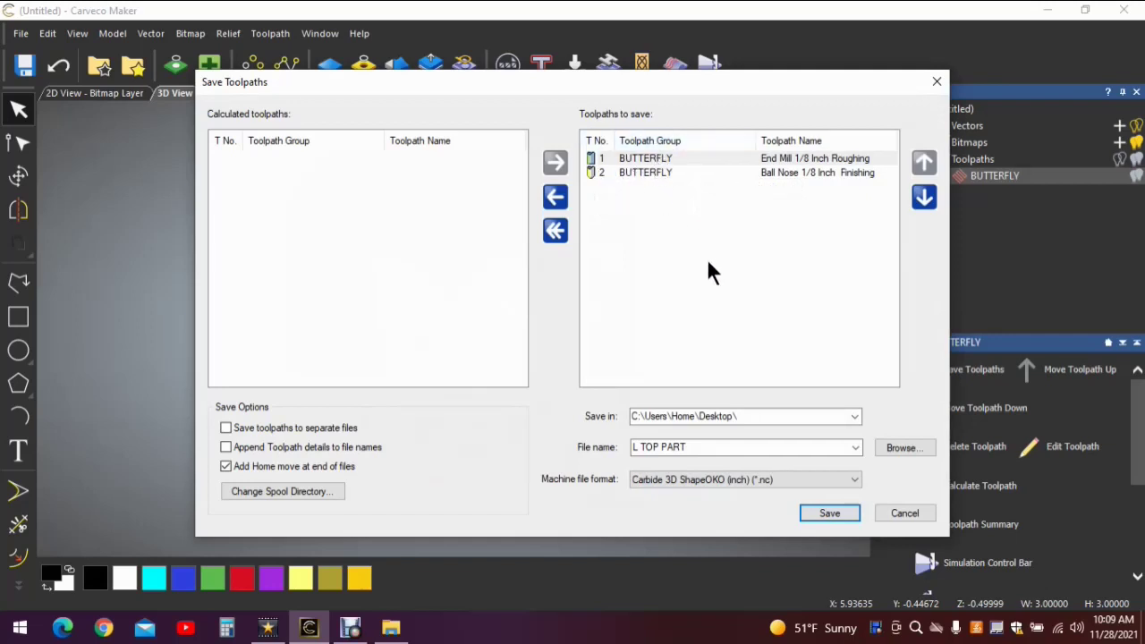
pyautogui.click(697, 447)
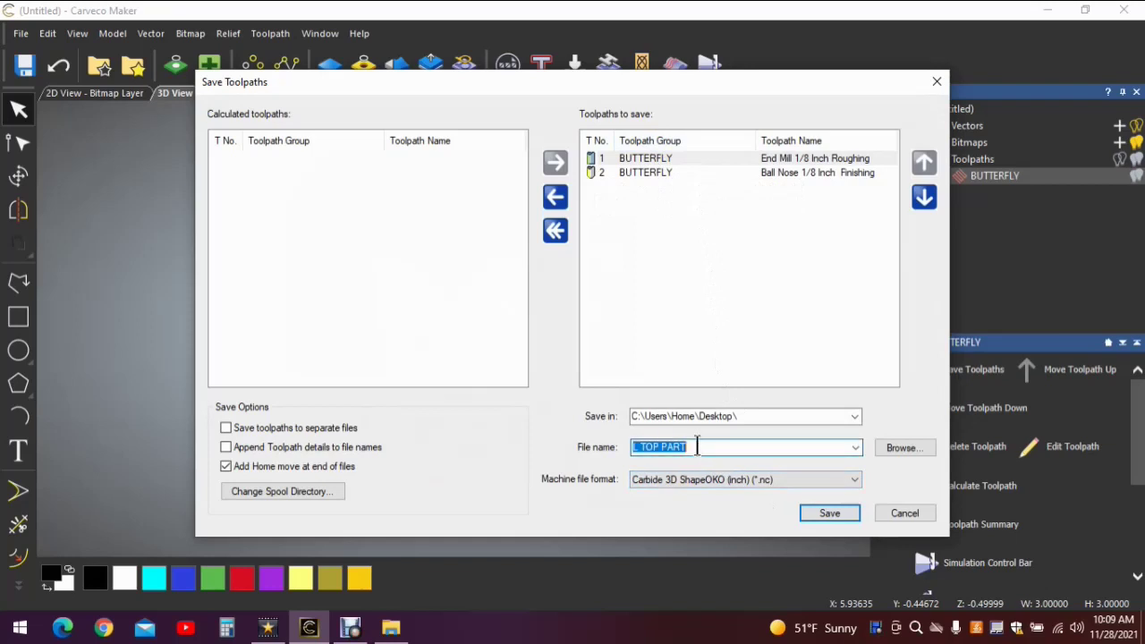
pyautogui.write('BUTTERFLY')
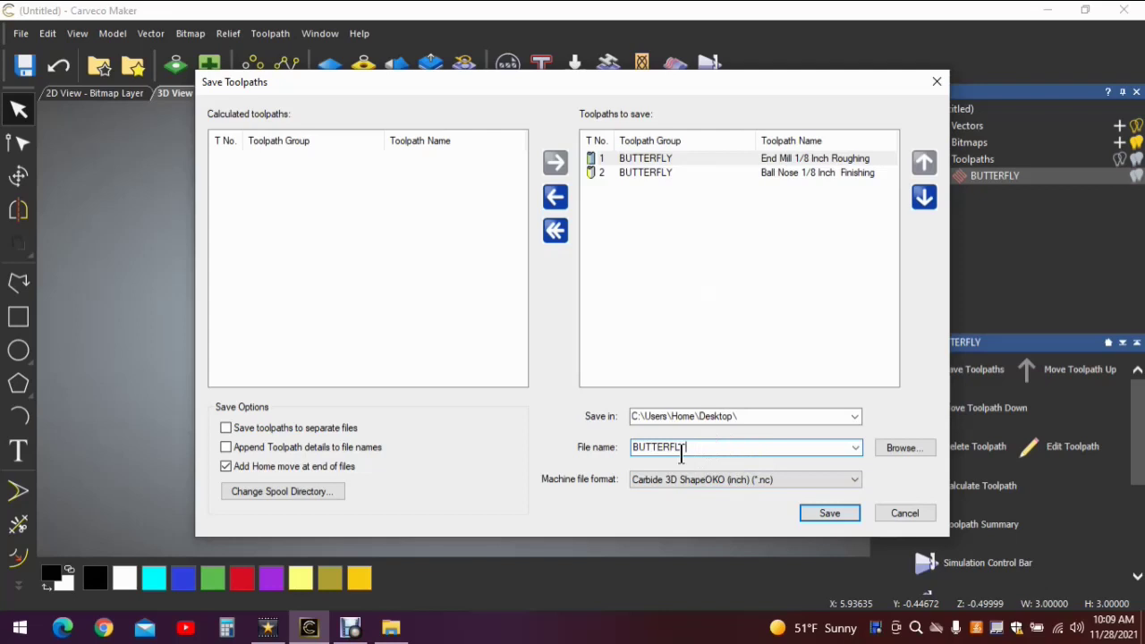
pyautogui.click(830, 513)
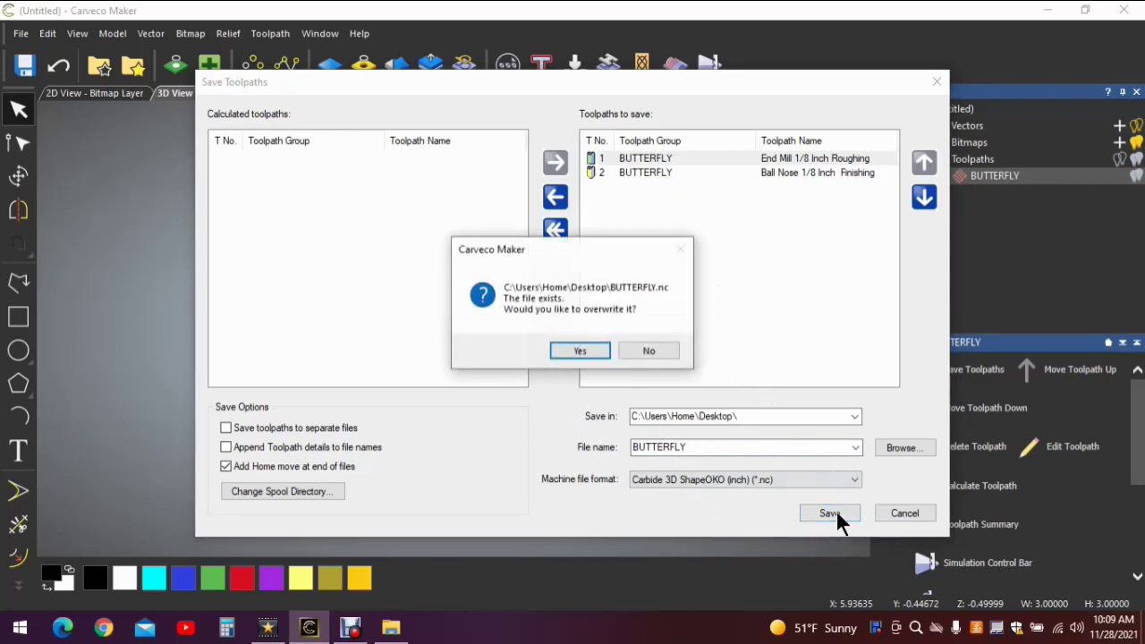
pyautogui.click(580, 351)
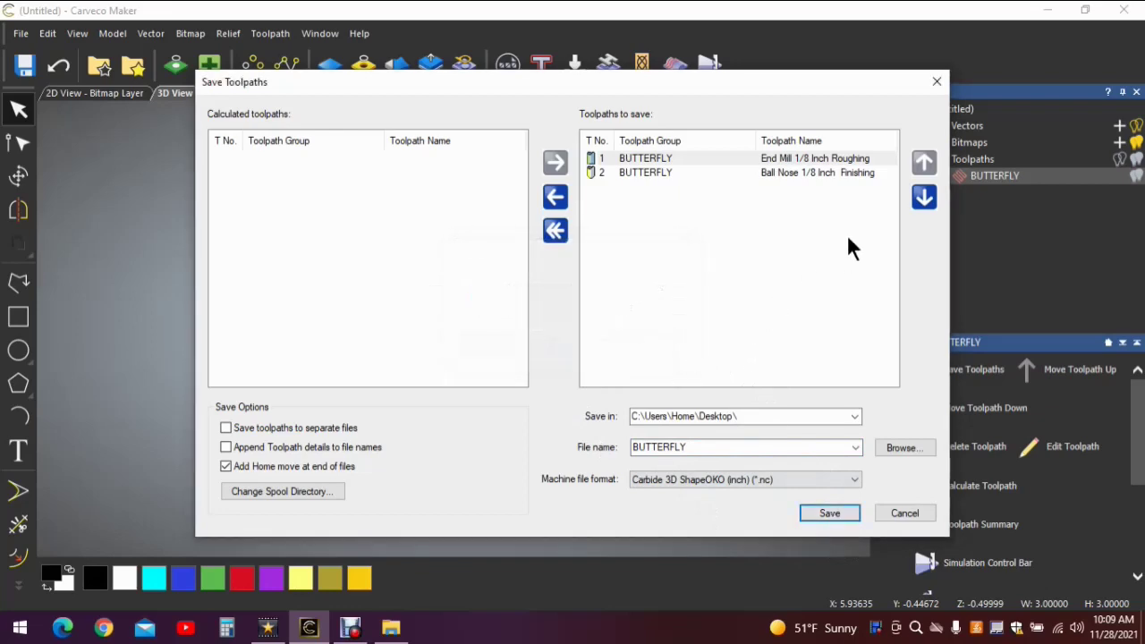
pyautogui.click(937, 82)
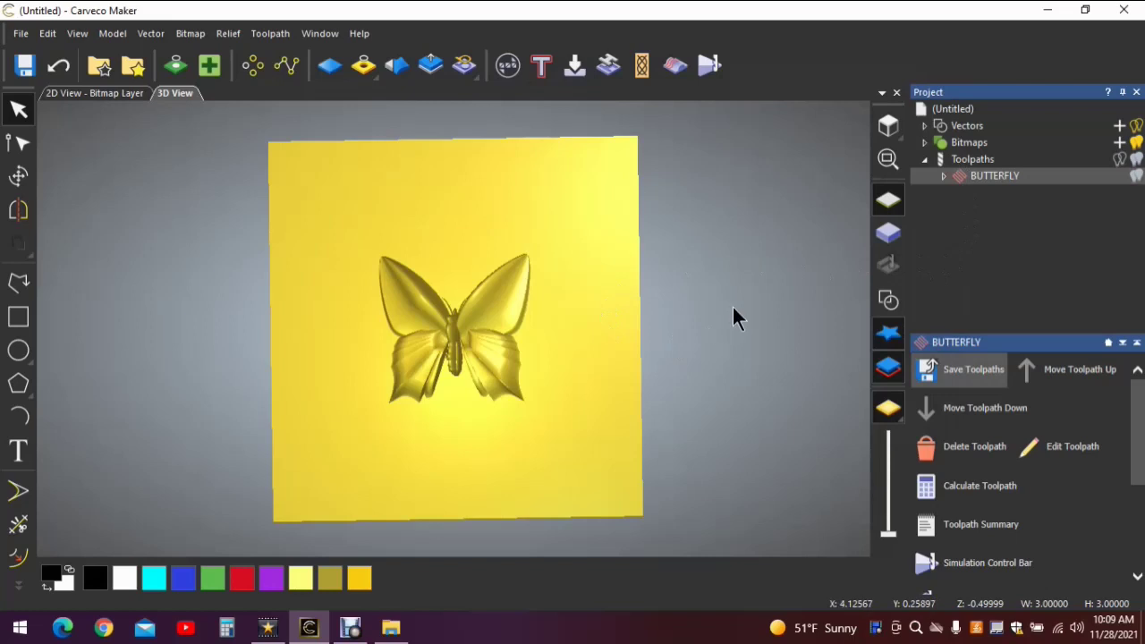